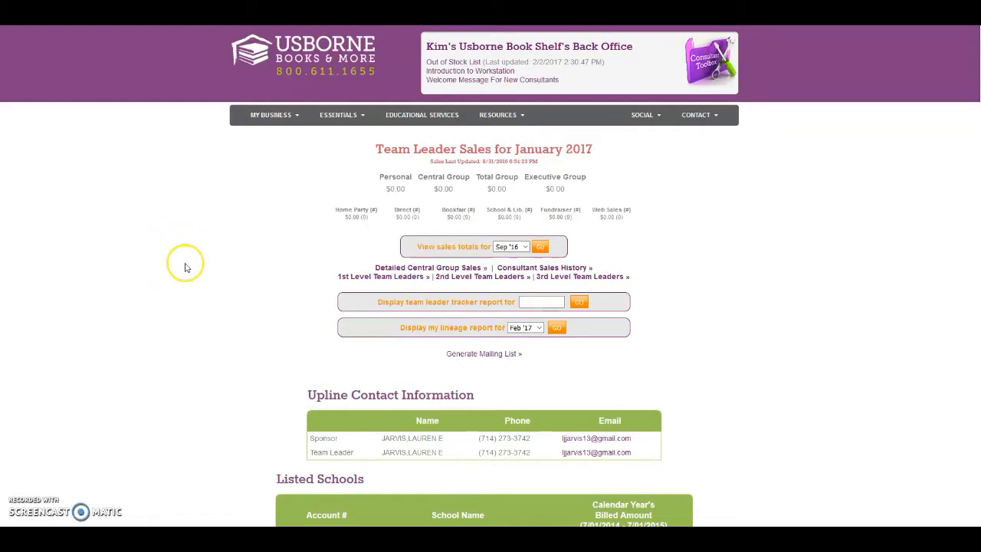
Step: Log in to OrderPro from the consultant back office to open its Order Manager
mouse_move(695, 117)
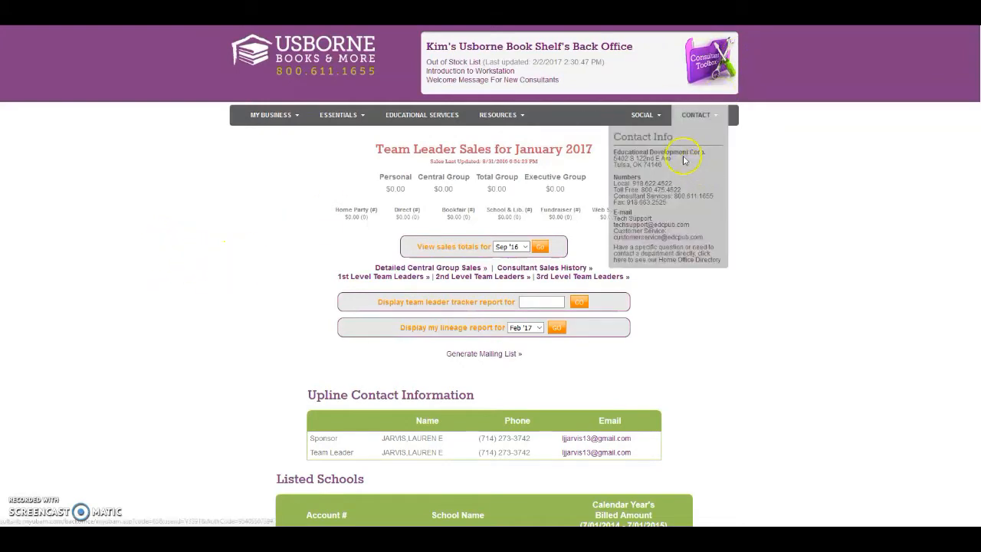
mouse_move(500, 122)
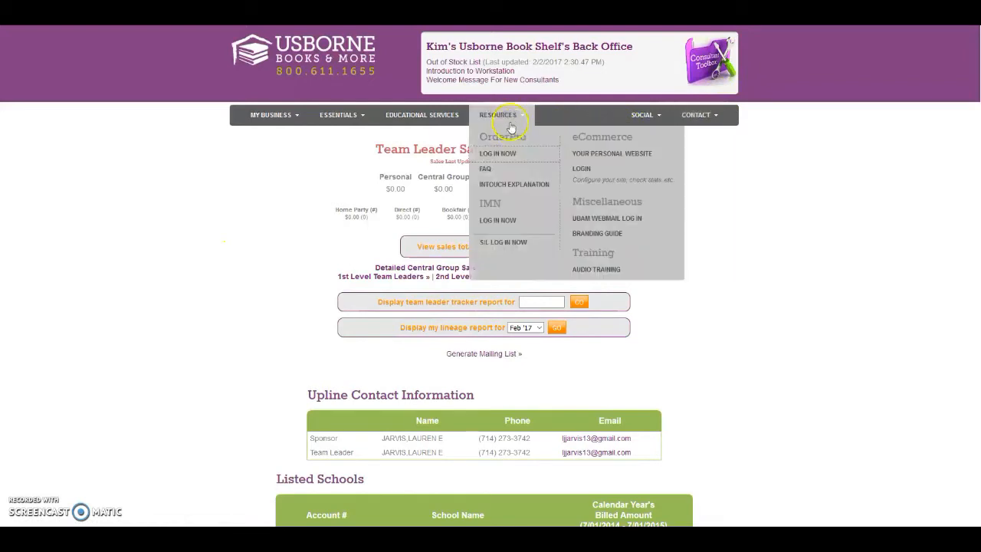
left_click(491, 156)
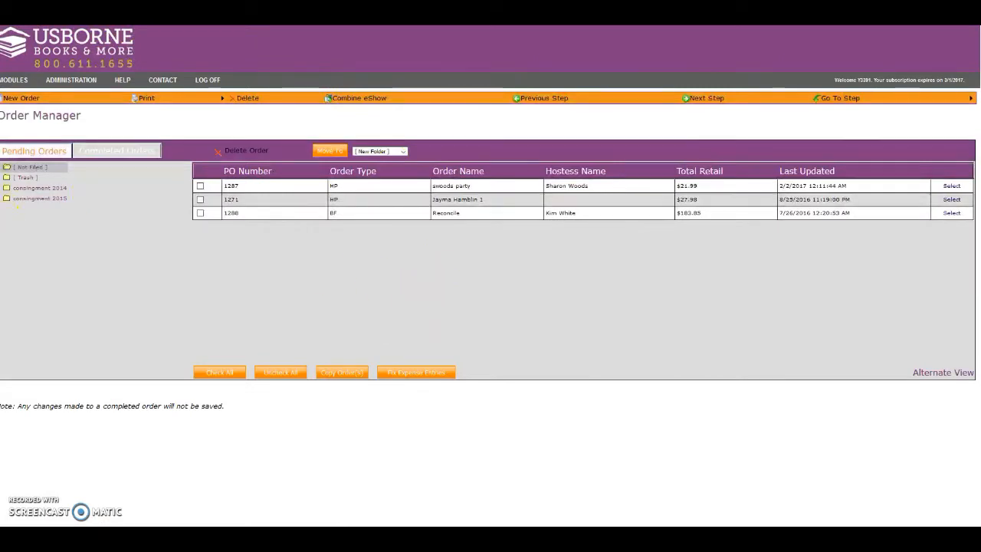
scroll(491, 276, "left", 1)
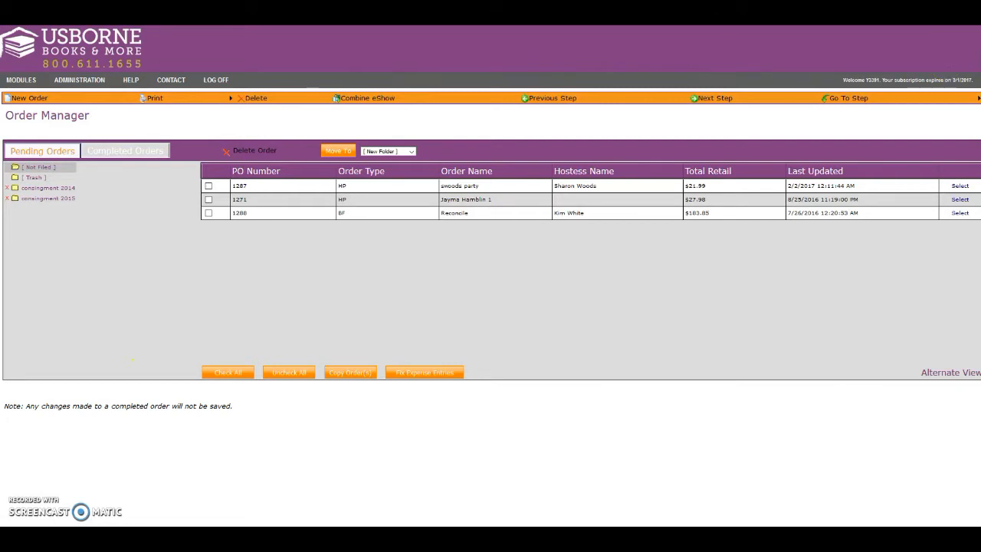
Step: Start a new order and enter the hostess's first and last name
mouse_move(16, 92)
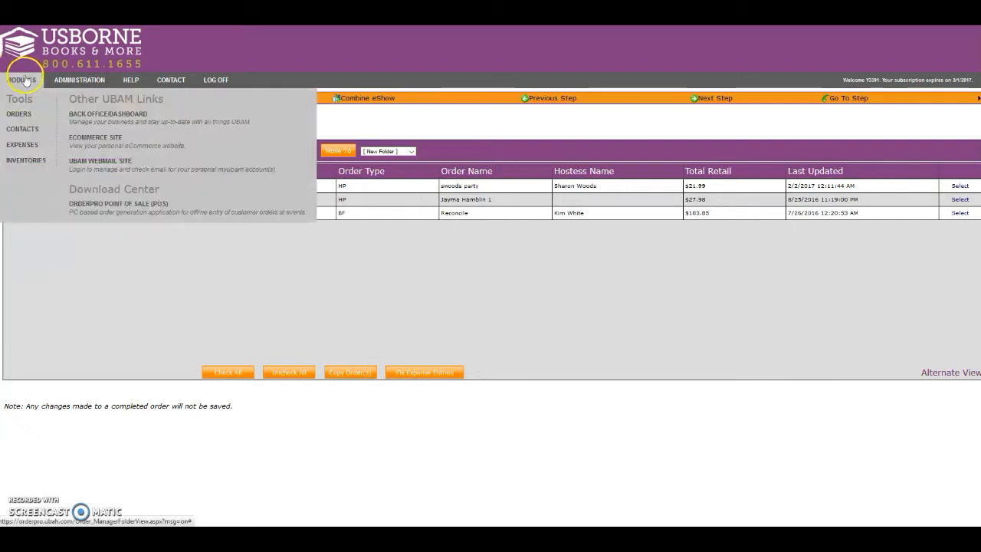
left_click(20, 114)
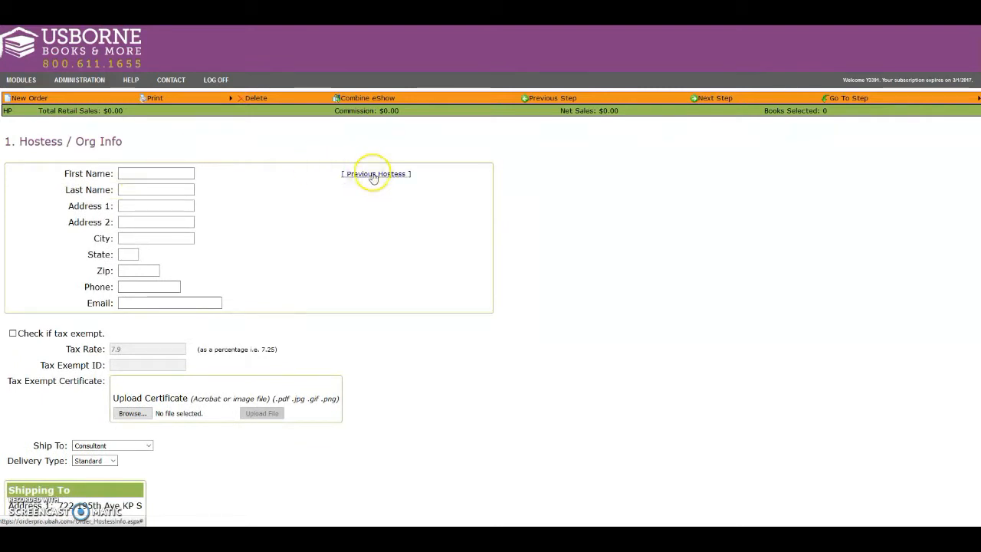
left_click(141, 174)
left_click(121, 188)
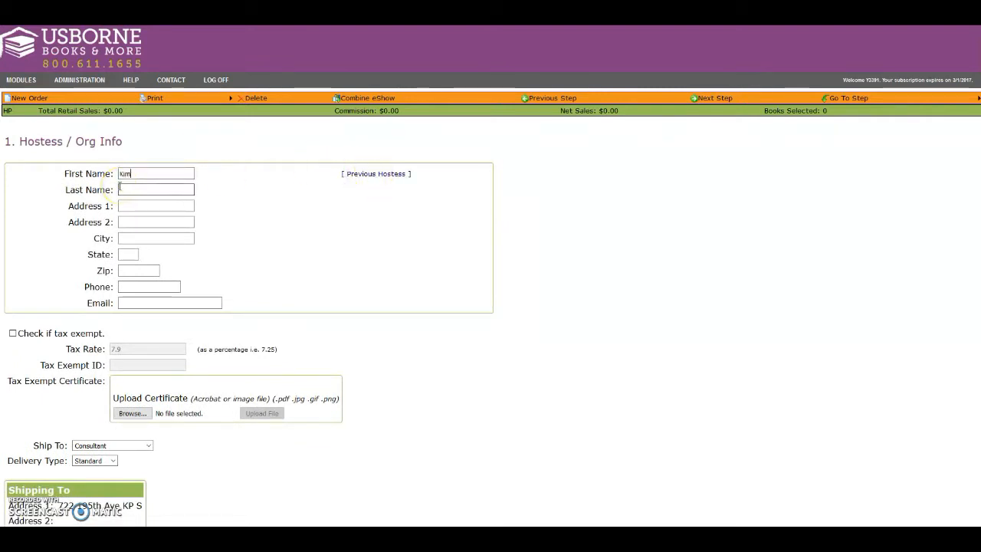
key("Tab")
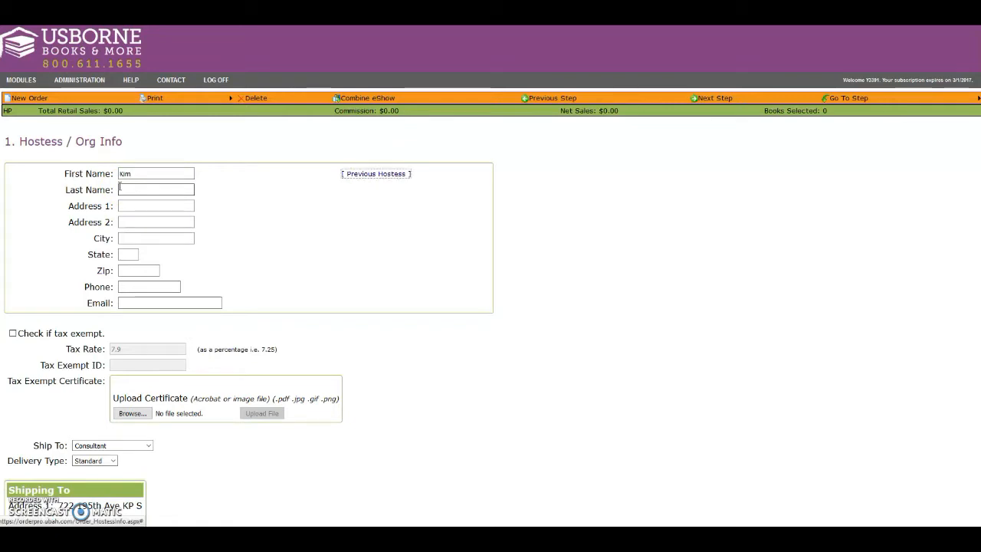
left_click(122, 188)
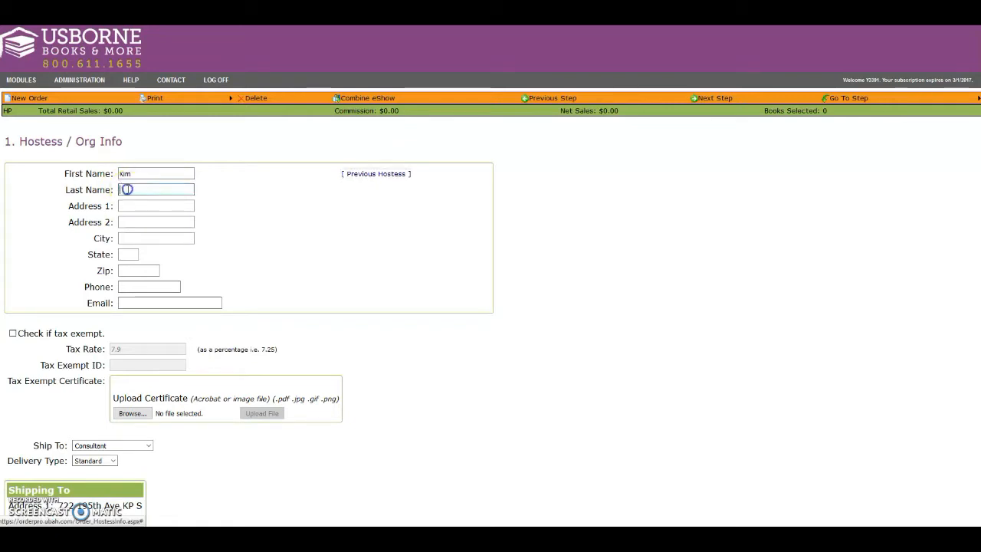
Step: Fill in the hostess's street address, city, state, zip code and phone number
left_click(127, 205)
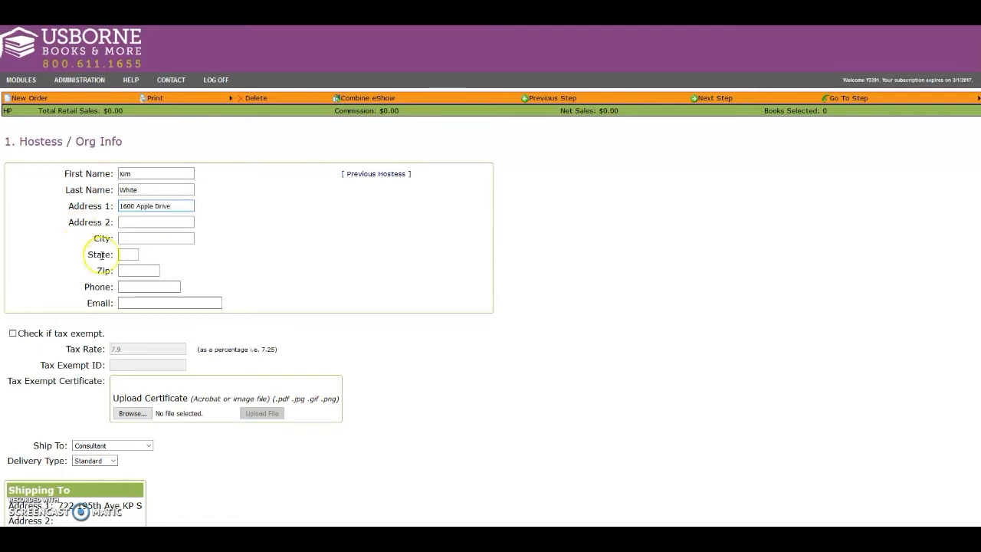
left_click(120, 238)
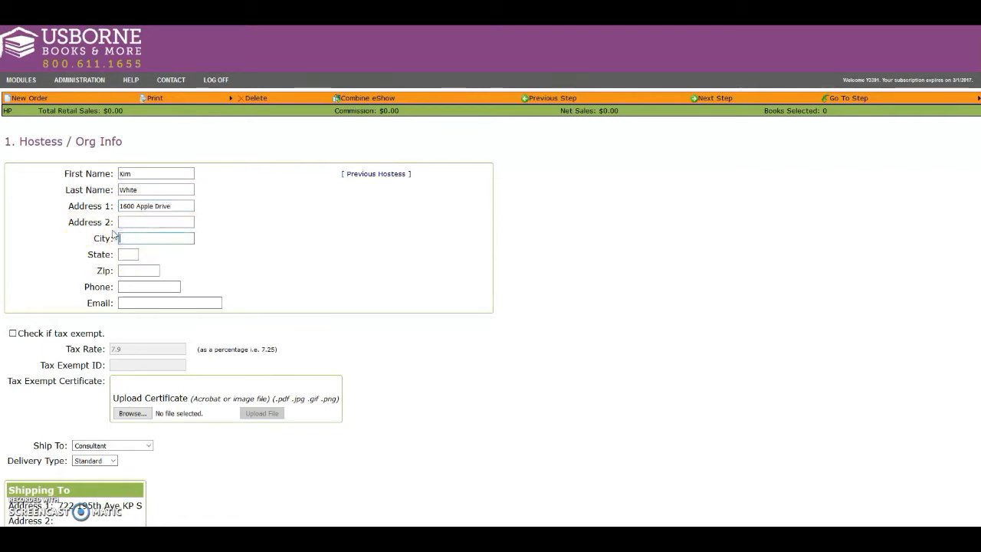
left_click(126, 286)
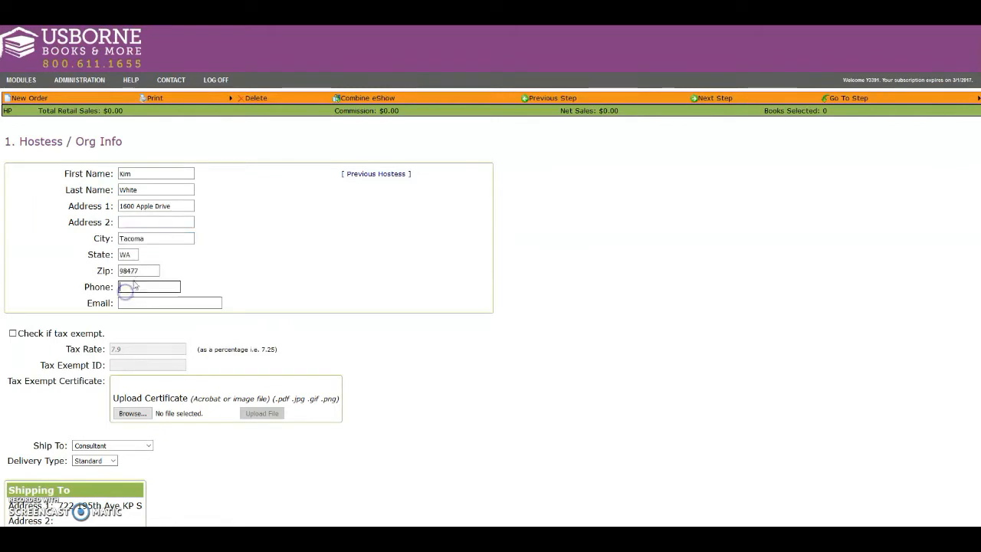
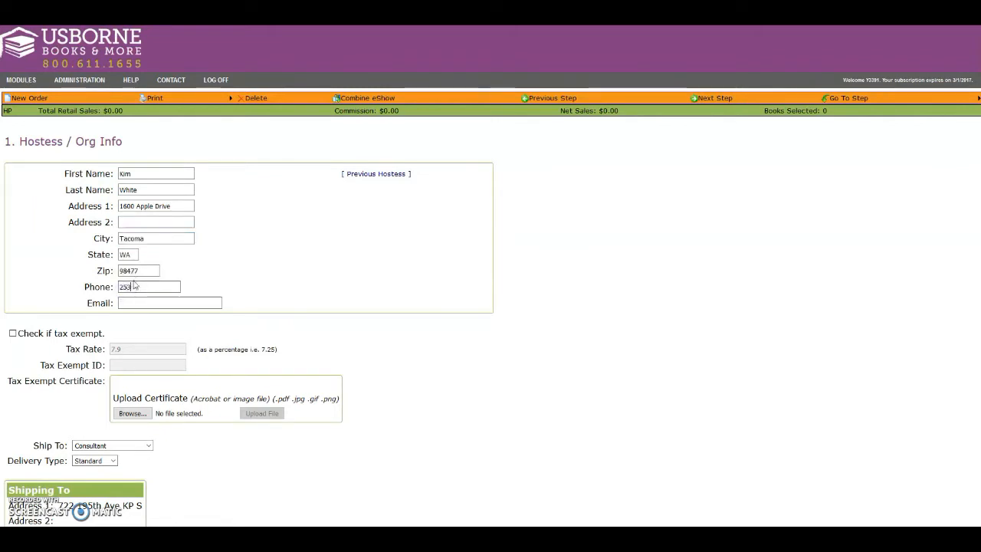
Step: Fill in the hostess's email address
left_click(133, 304)
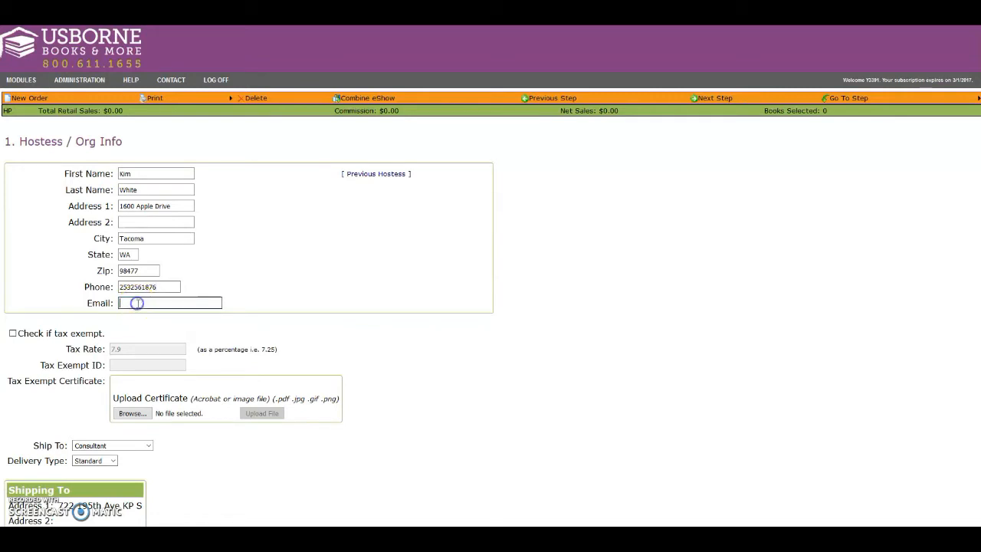
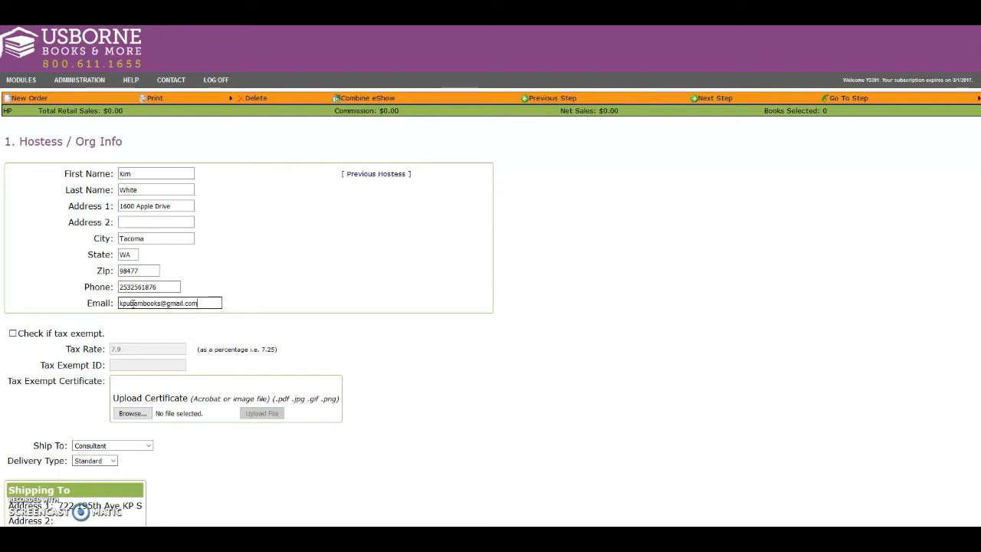
left_click(432, 346)
left_click(464, 354)
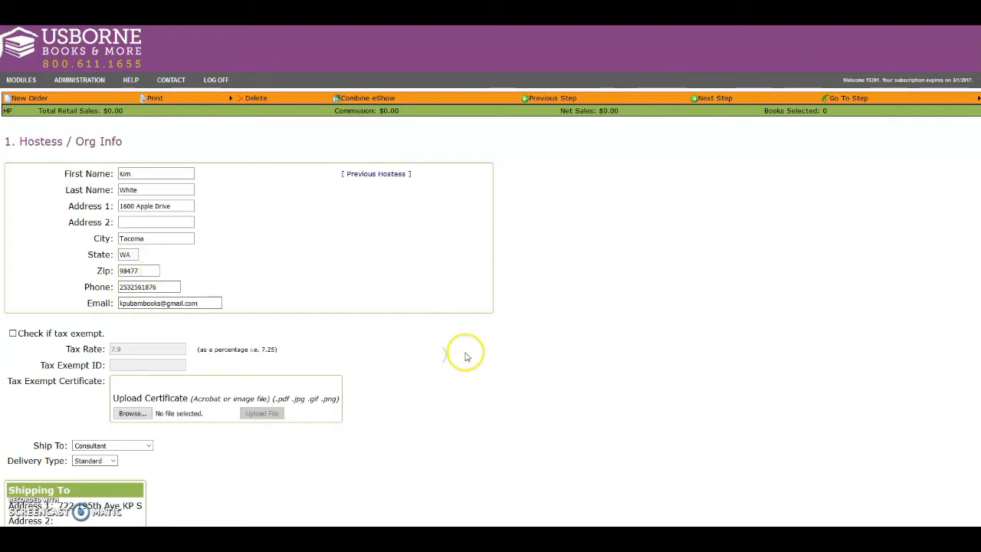
Step: Set the order to ship to Hostess / Organization, keeping Standard delivery
scroll(465, 354, "down", 3)
scroll(465, 354, "up", 3)
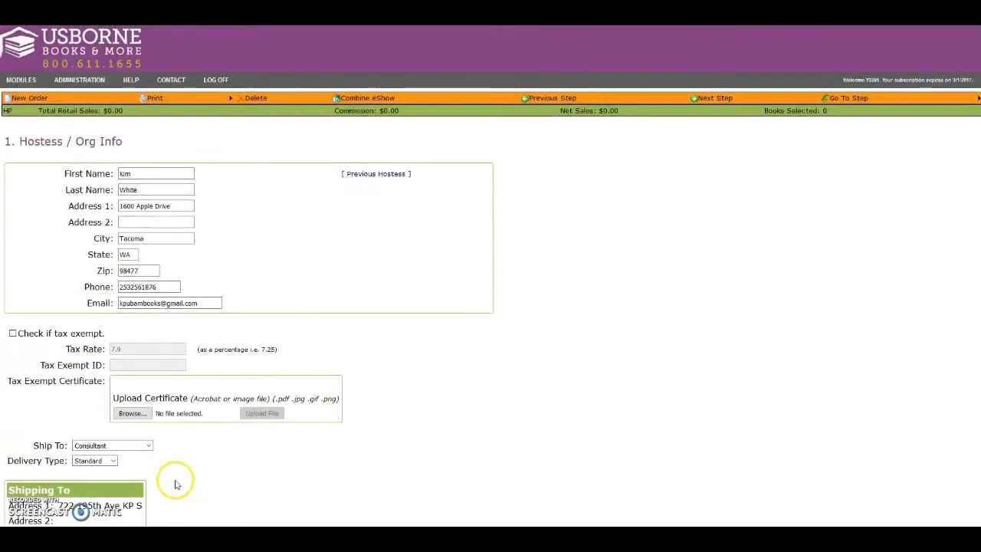
left_click(148, 445)
left_click(111, 465)
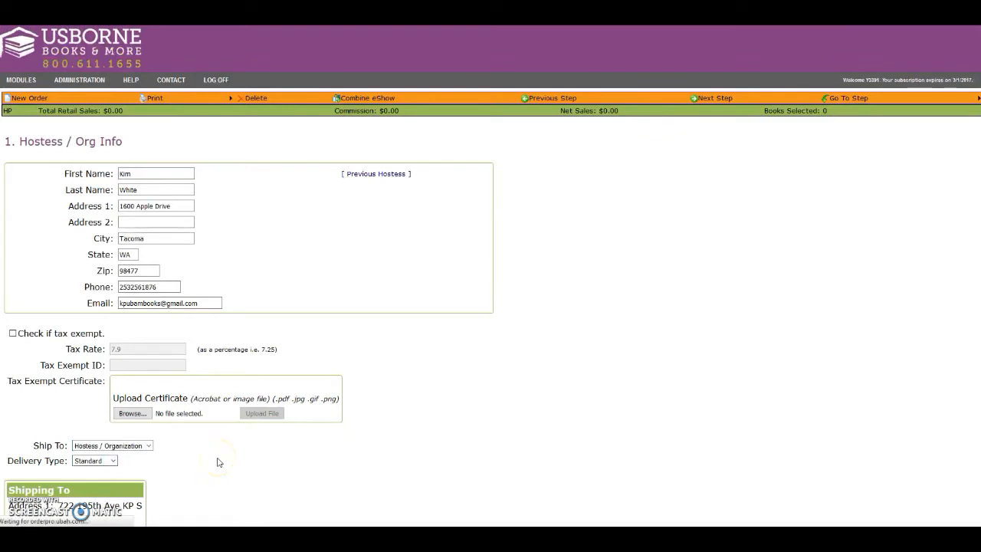
left_click(199, 291)
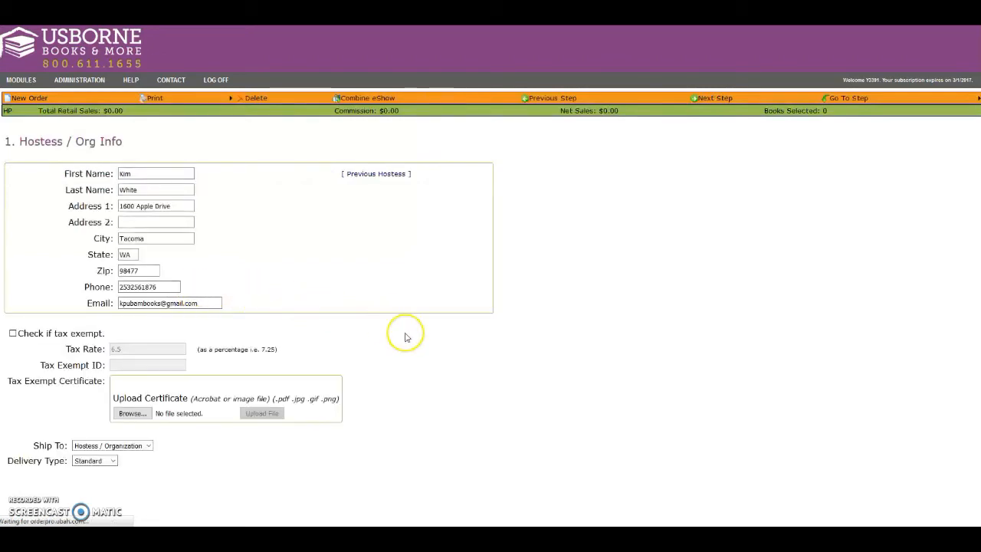
Step: Review the completed hostess and shipping details and proceed to the Order Type step
scroll(368, 341, "down", 2)
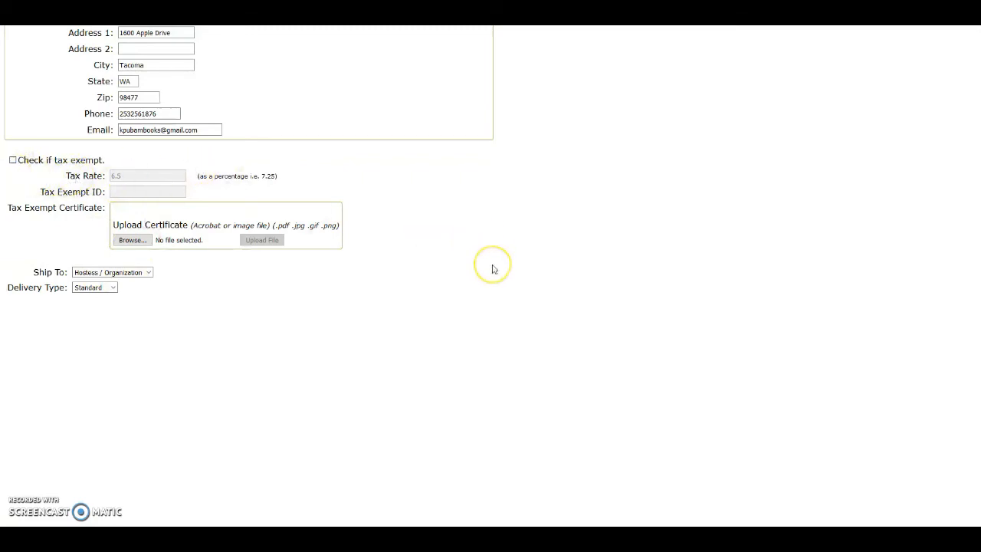
scroll(494, 269, "up", 3)
scroll(158, 219, "down", 2)
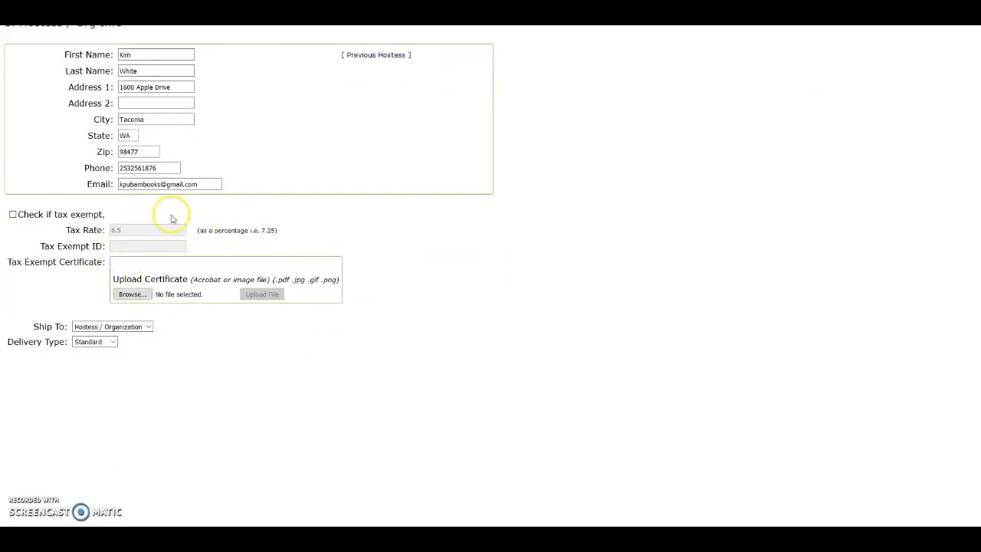
scroll(404, 302, "up", 2)
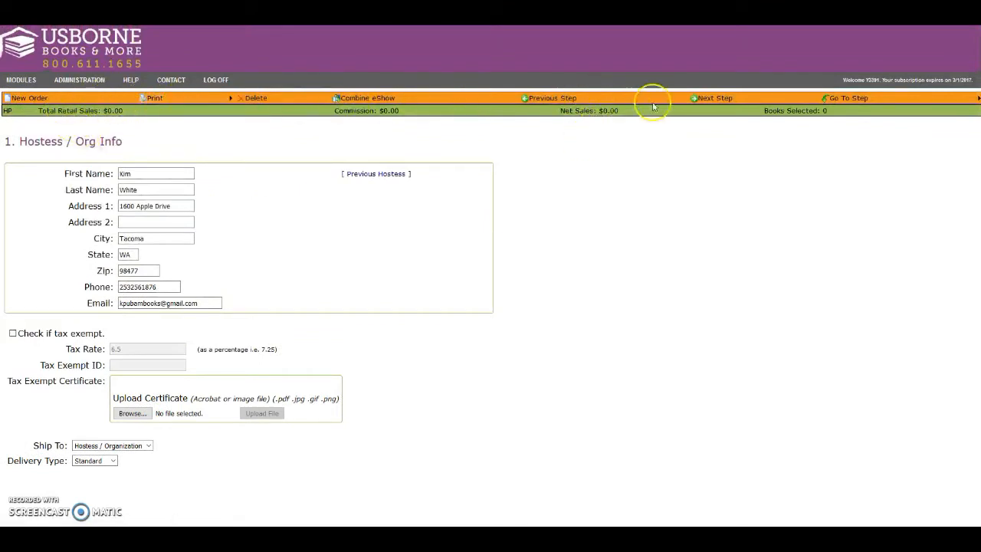
left_click(711, 100)
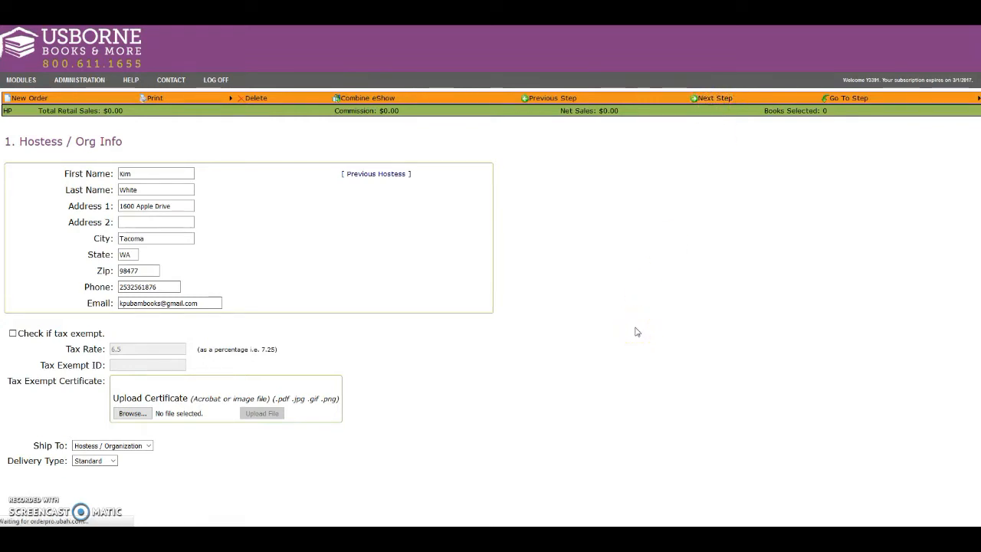
Step: Name the order after the hostess's party
left_click(90, 173)
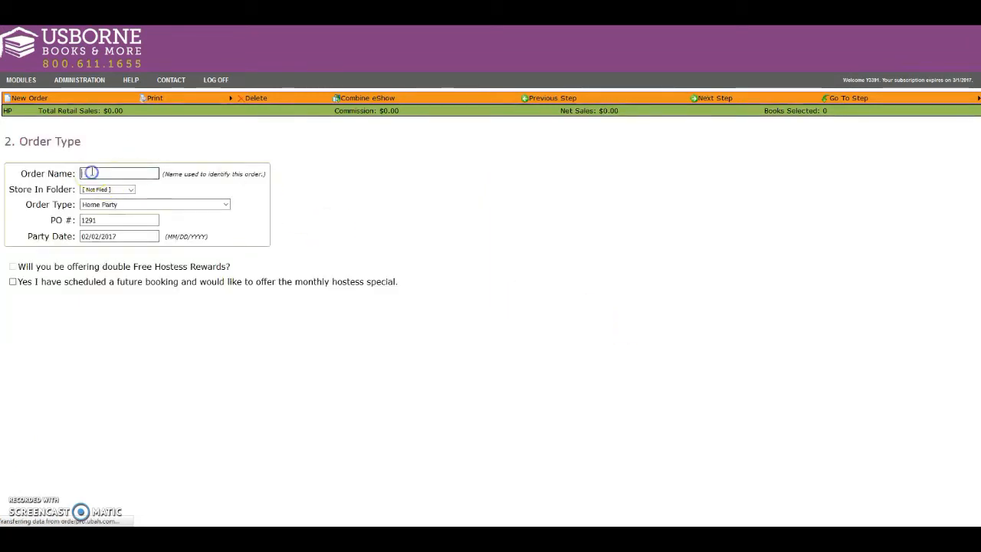
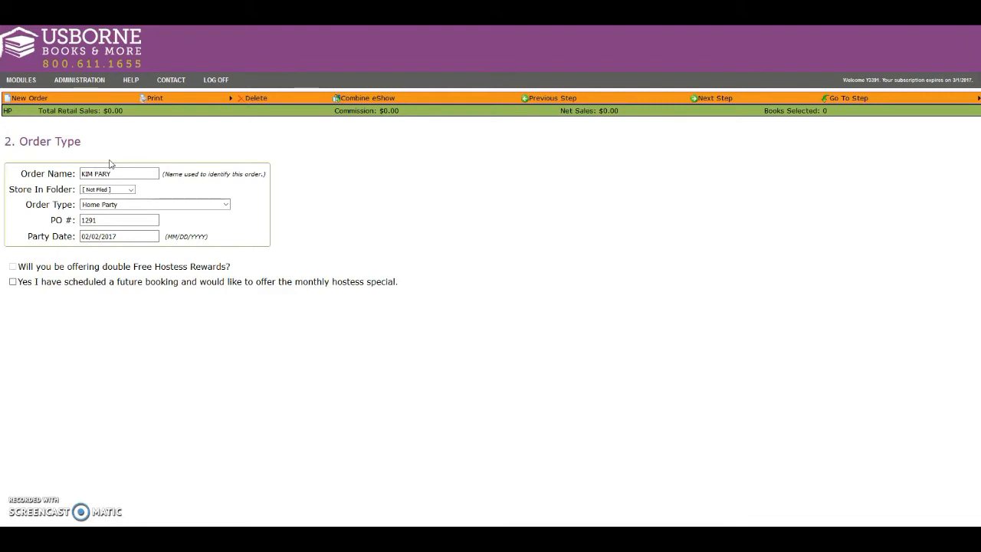
Step: Review the available storage folders and order types, along with the PO number and party date
left_click(129, 191)
left_click(130, 191)
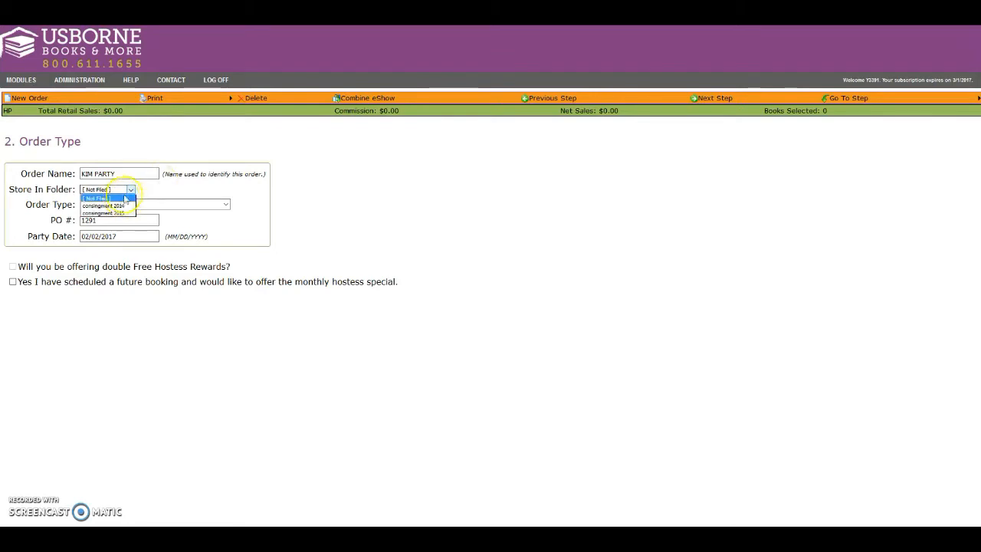
left_click(139, 190)
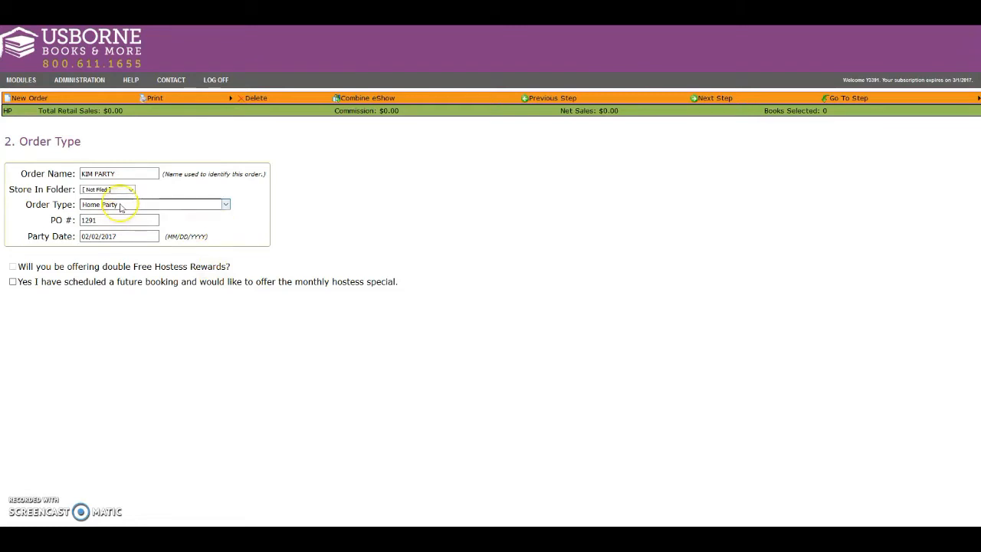
left_click(226, 204)
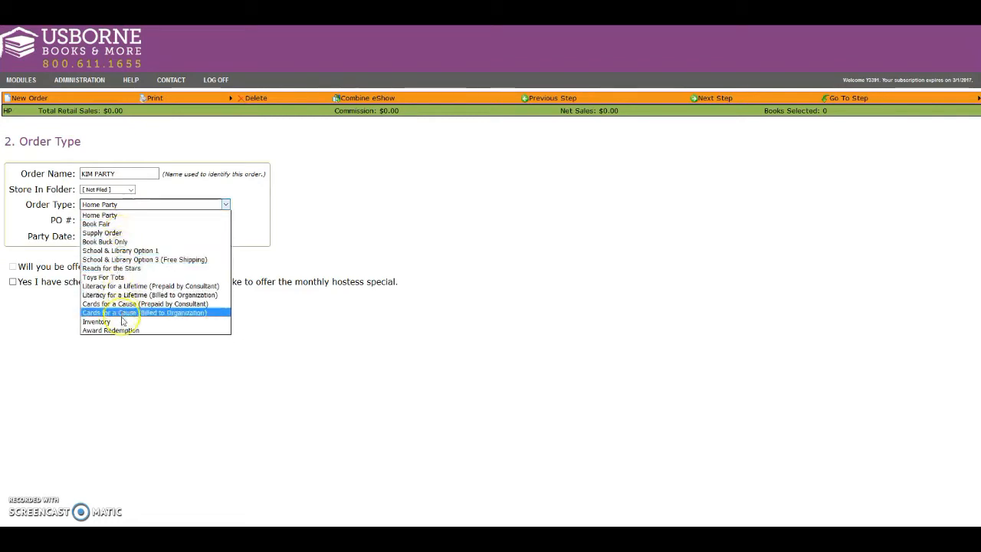
left_click(237, 201)
left_click(84, 221)
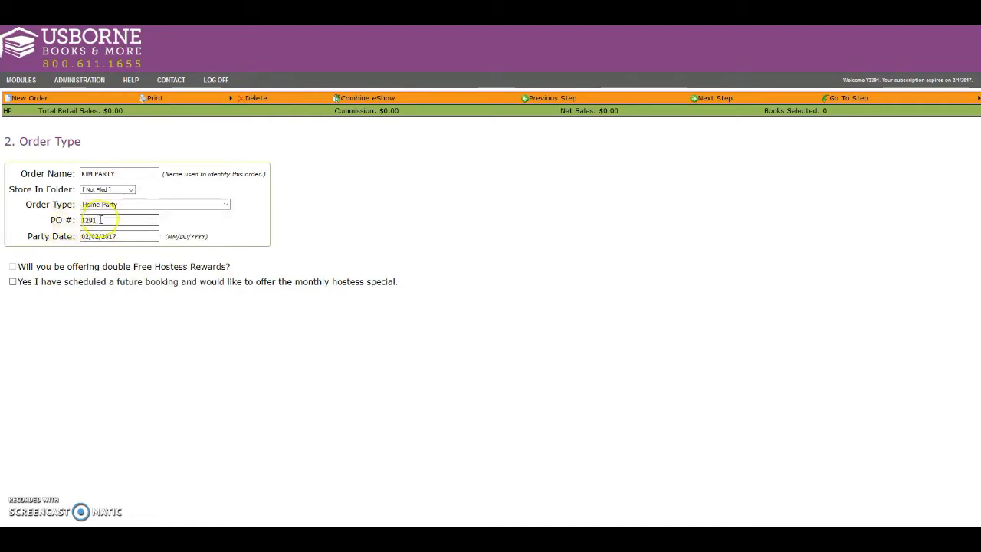
left_click(114, 237)
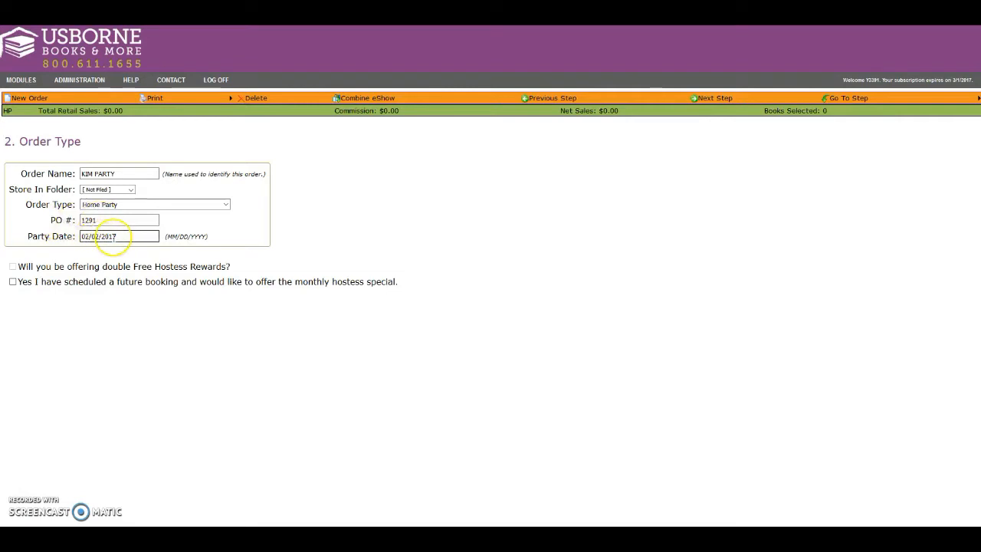
Step: Enable the future booking option for the monthly hostess special, entering the future hostess's name and a booking date of 2/14
left_click(12, 282)
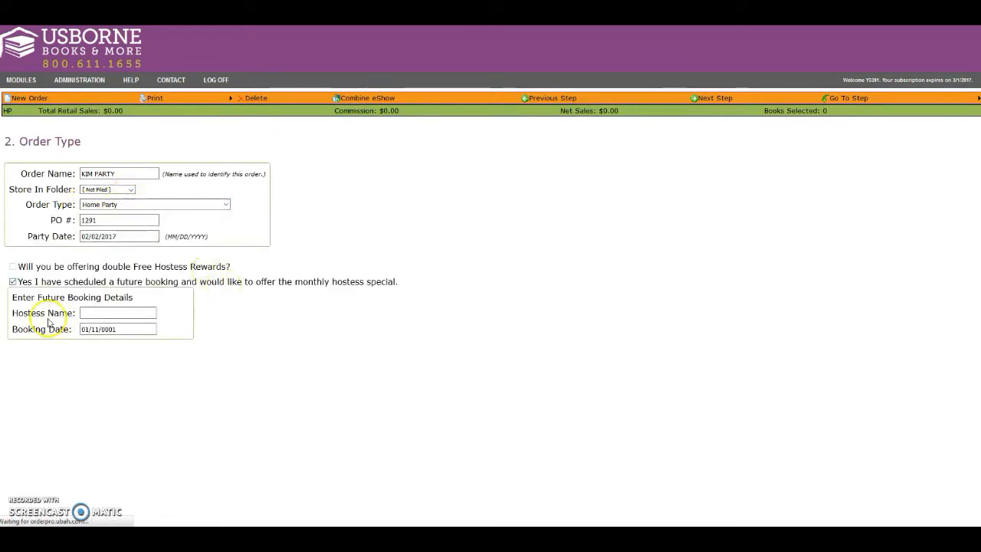
left_click(98, 313)
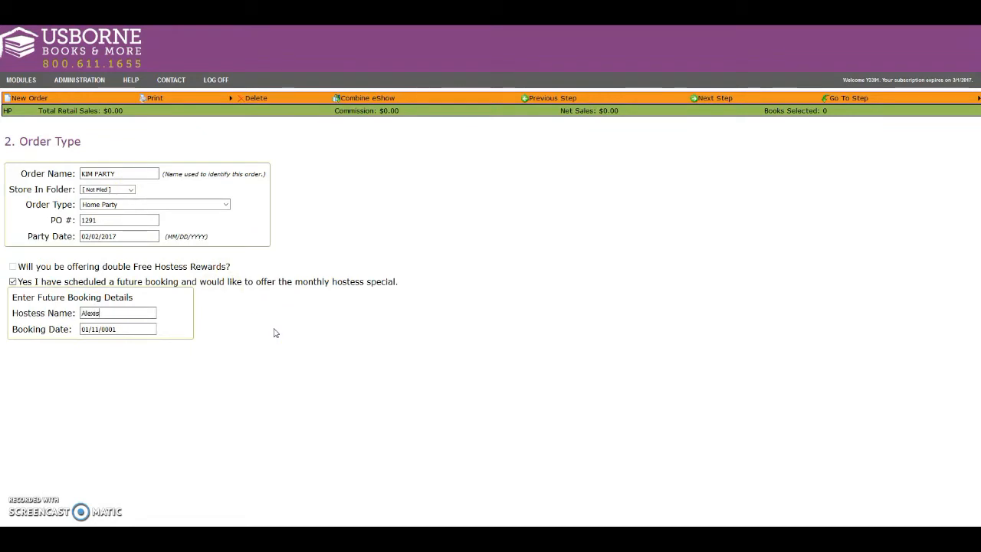
left_click(259, 355)
left_click(124, 329)
left_click_drag(124, 328, 82, 331)
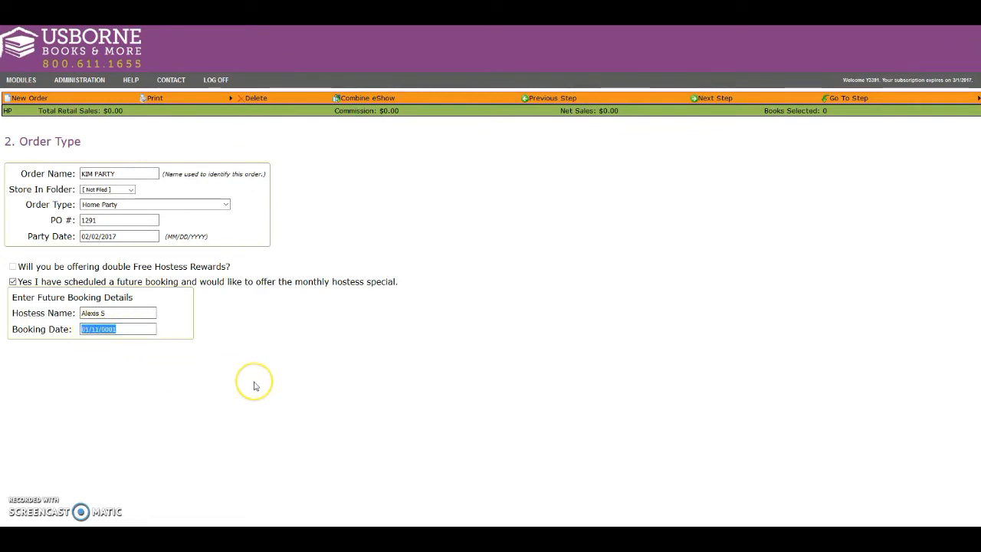
type("2/14")
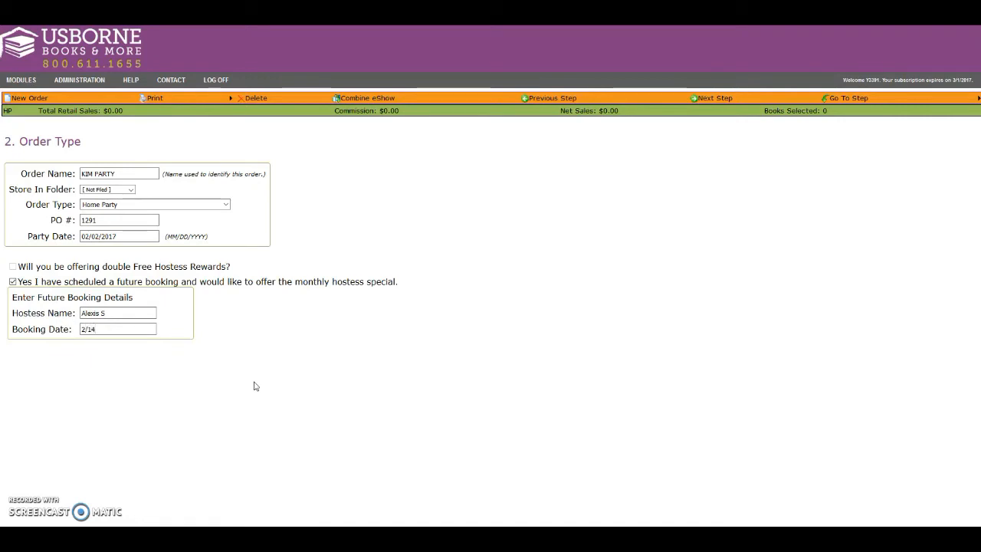
type("/2")
Step: Proceed to the Select Books step and open the list of eShows that can be combined with this order
left_click(706, 99)
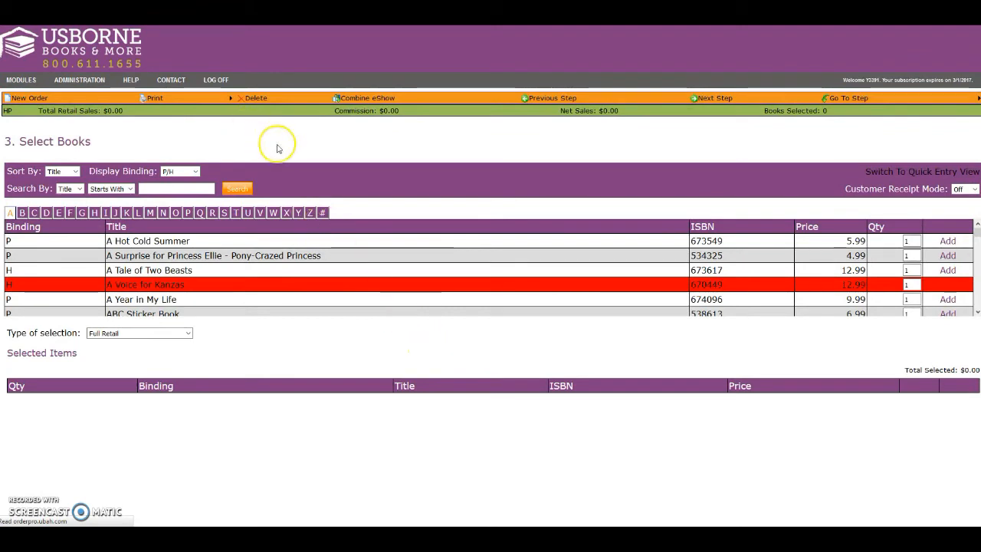
left_click(371, 99)
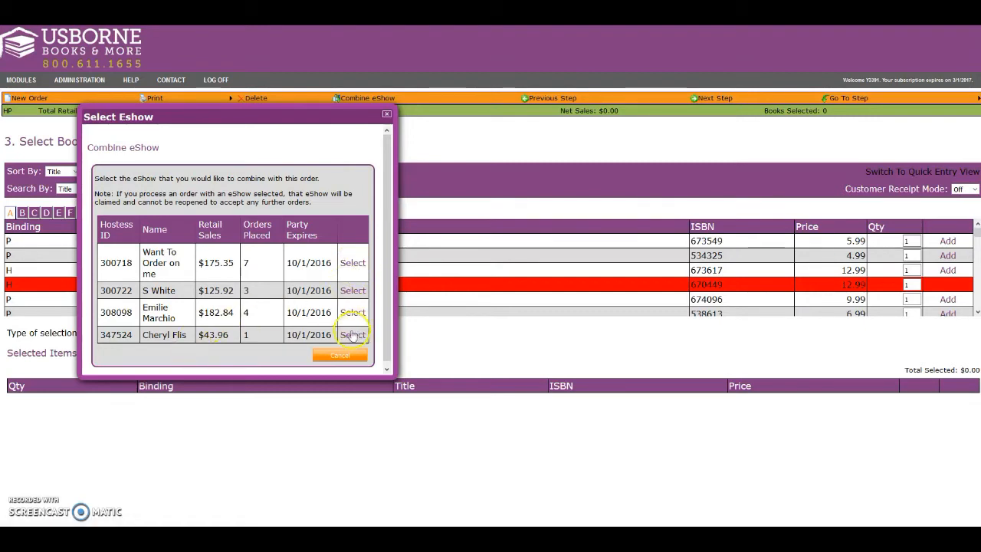
Step: Combine the "Want To Order on me" eShow with this order and close the eShow selection window
left_click(352, 262)
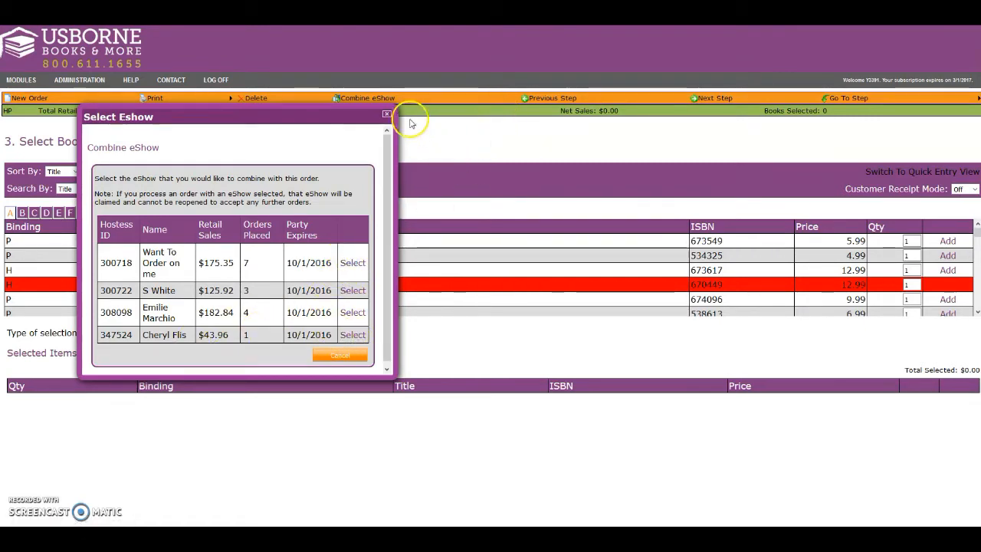
left_click(354, 263)
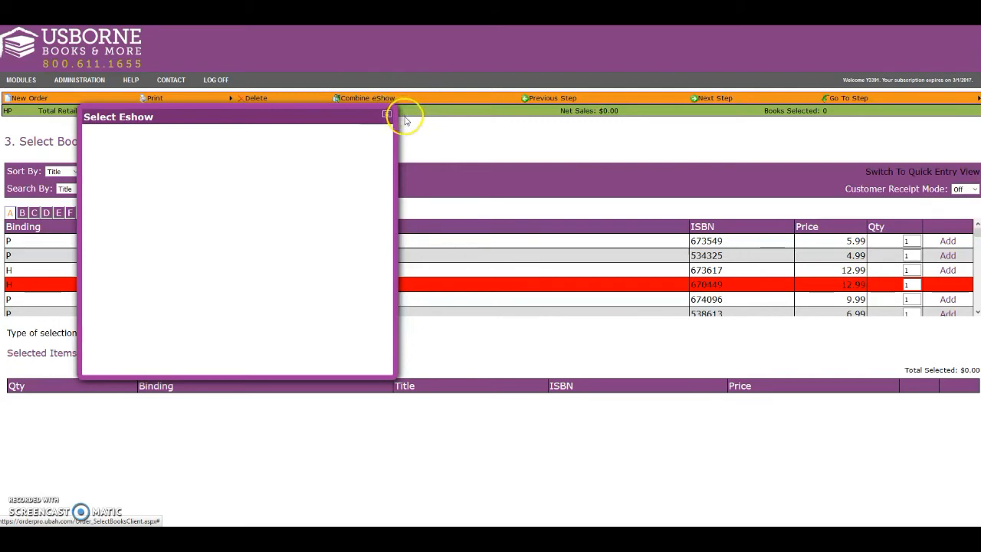
left_click(388, 114)
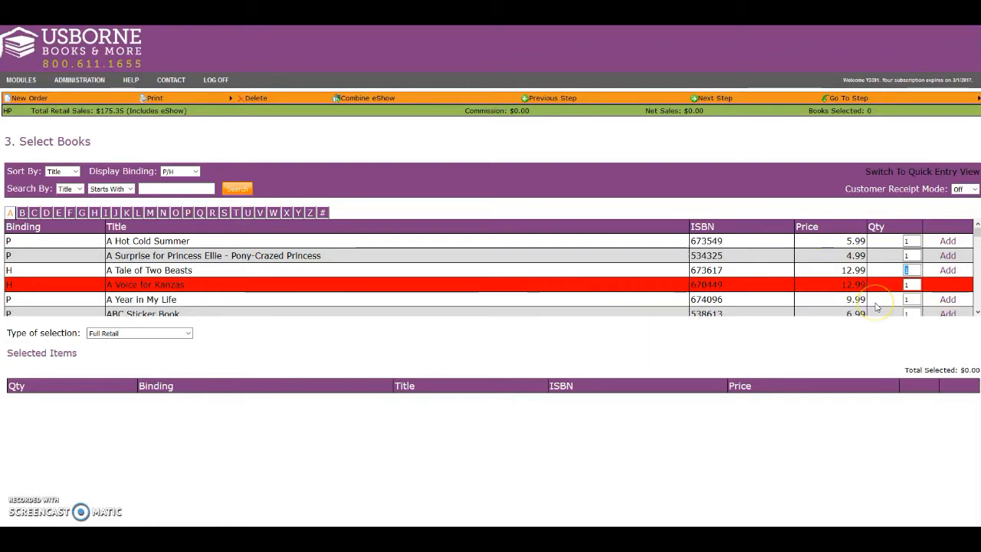
Step: Add five copies of A Tale of Two Beasts and one paperback copy of A Hot Cold Summer as full retail items
type("5")
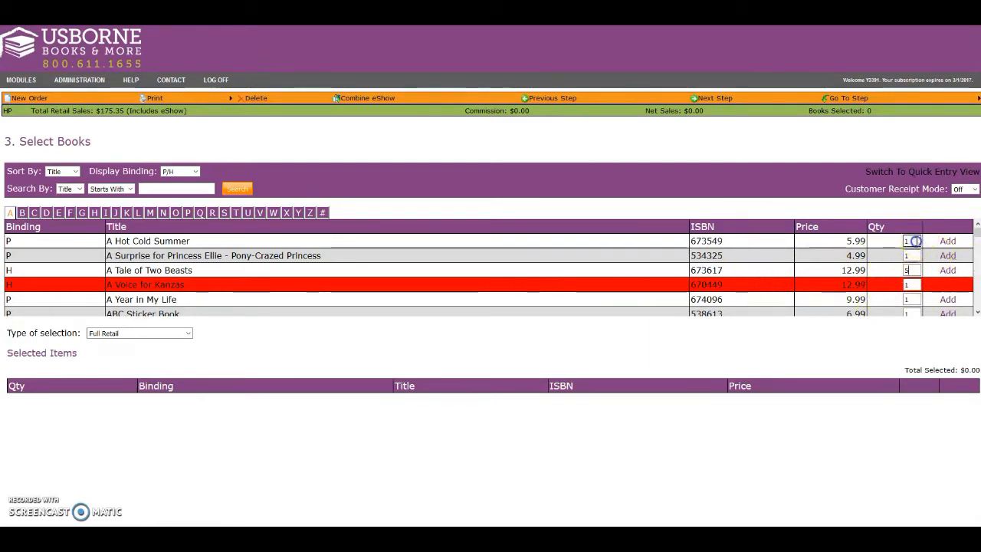
type("1")
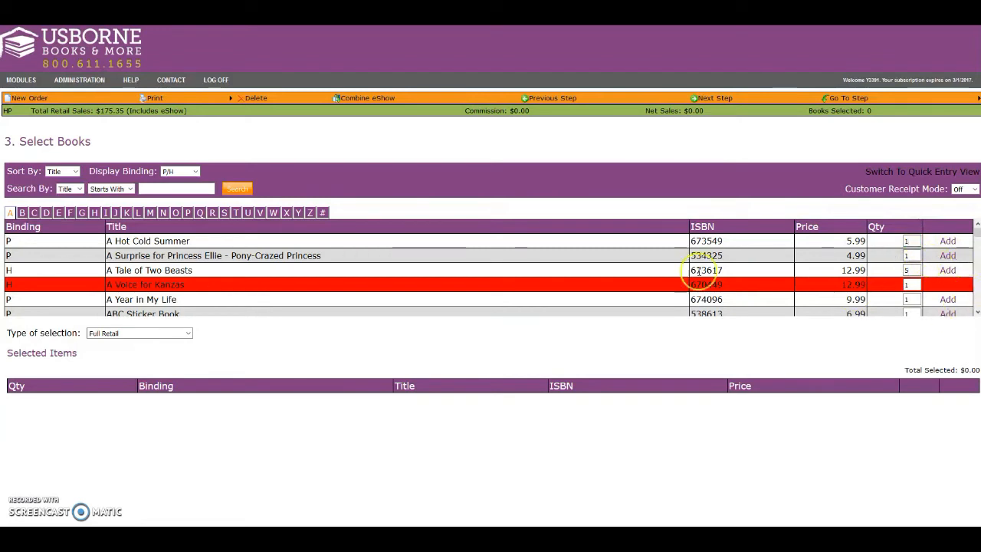
left_click(948, 269)
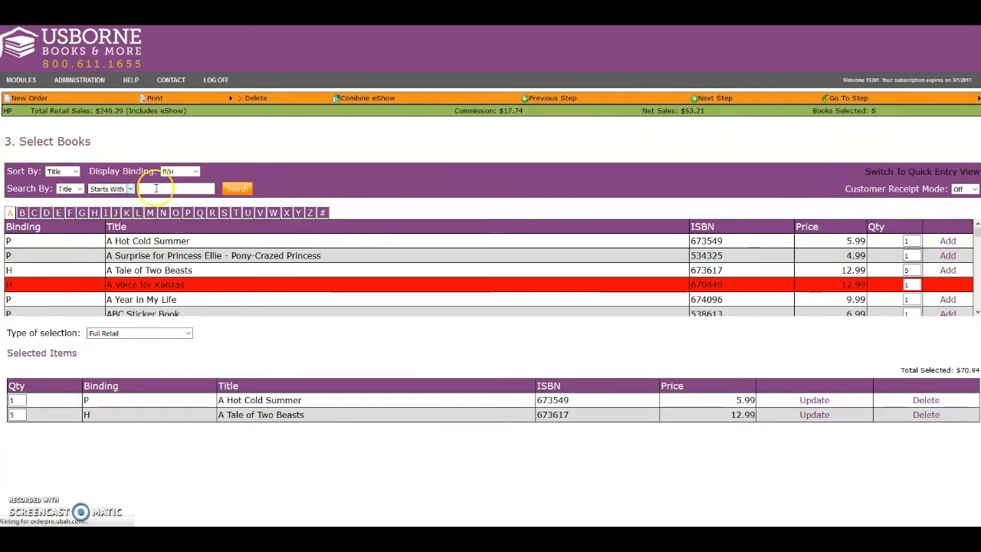
Step: Set the title search to match with Contains and display all bindings
left_click(129, 189)
left_click(102, 199)
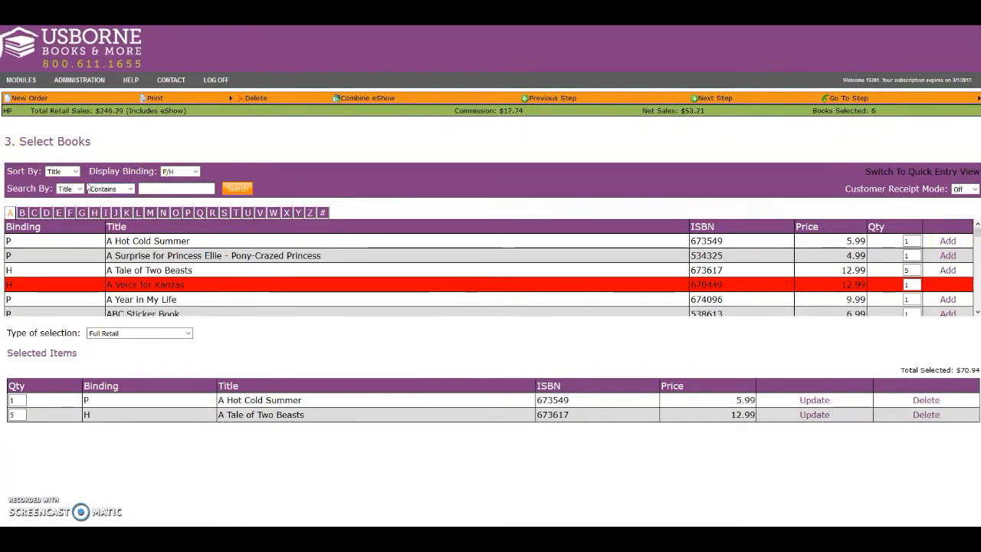
left_click(158, 188)
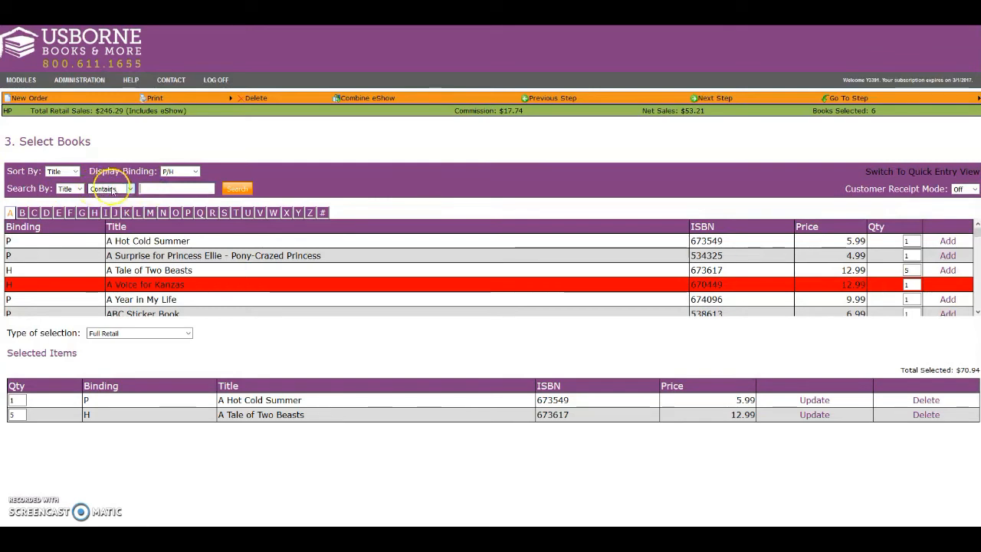
left_click(195, 172)
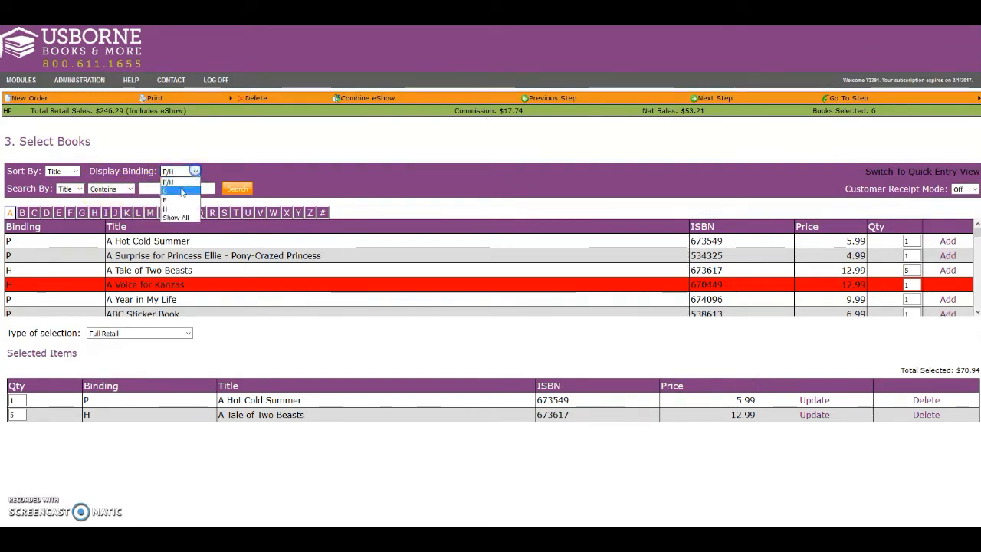
left_click(172, 221)
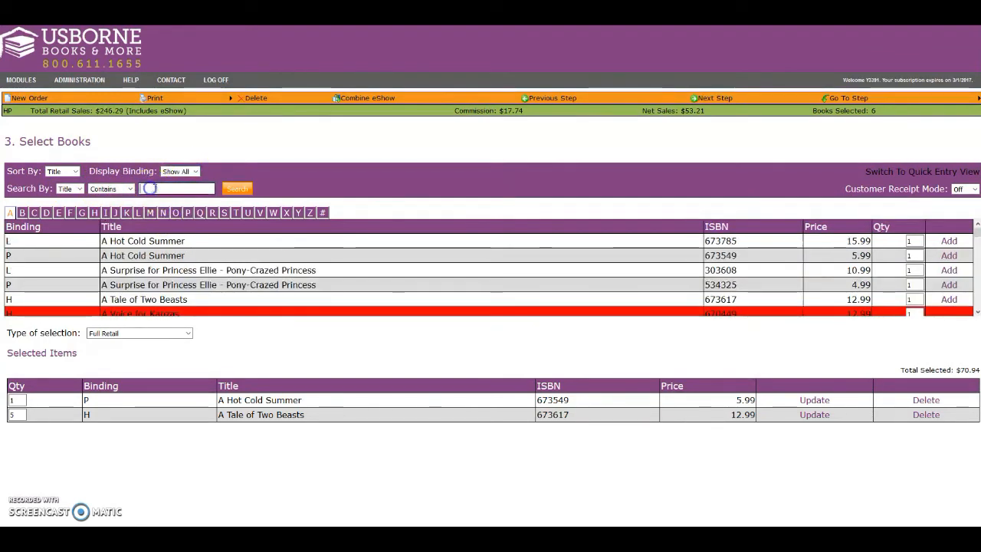
Step: Search titles for "Apple" and add one copy of Shine-A-Light: Secrets of the Apple Tree
type("Apple")
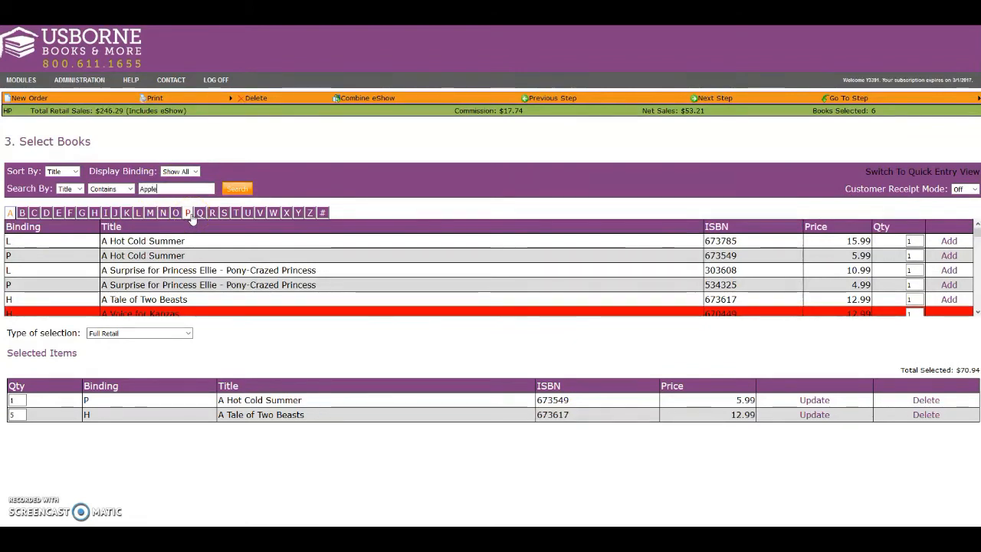
left_click(244, 189)
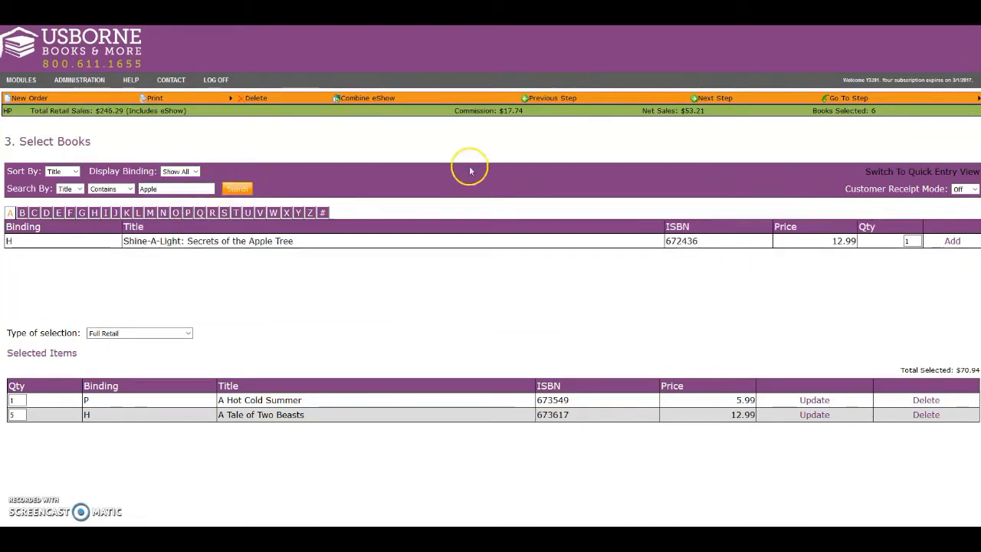
left_click(952, 241)
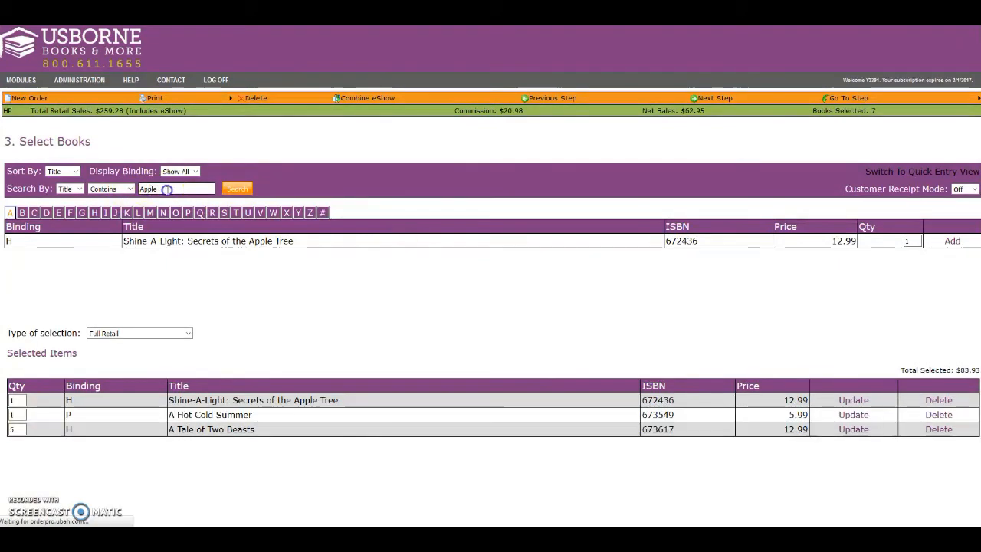
Step: Search titles for "busy" and add four copies of Busy Book Starter Collection (3) to the full retail items
left_click_drag(167, 189, 135, 188)
type("busy")
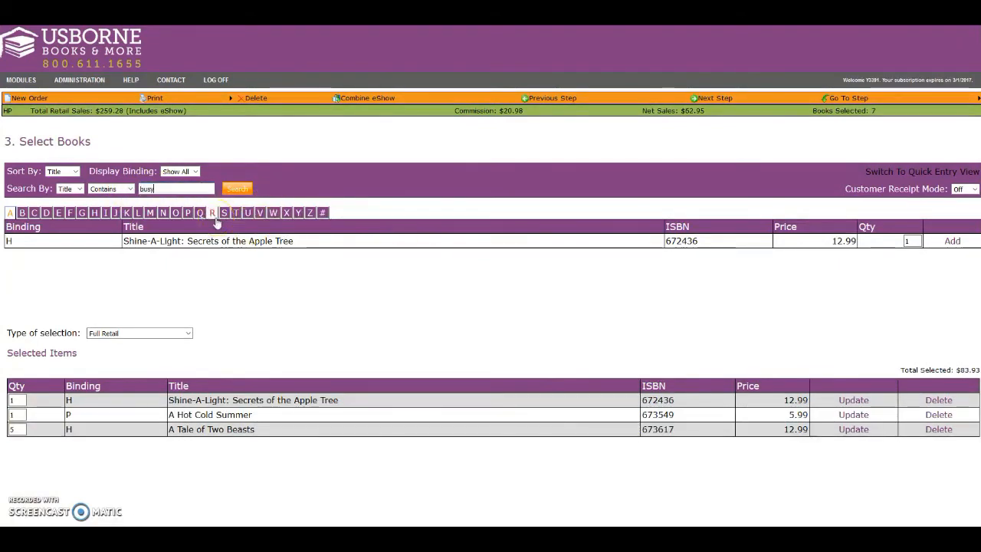
left_click(236, 189)
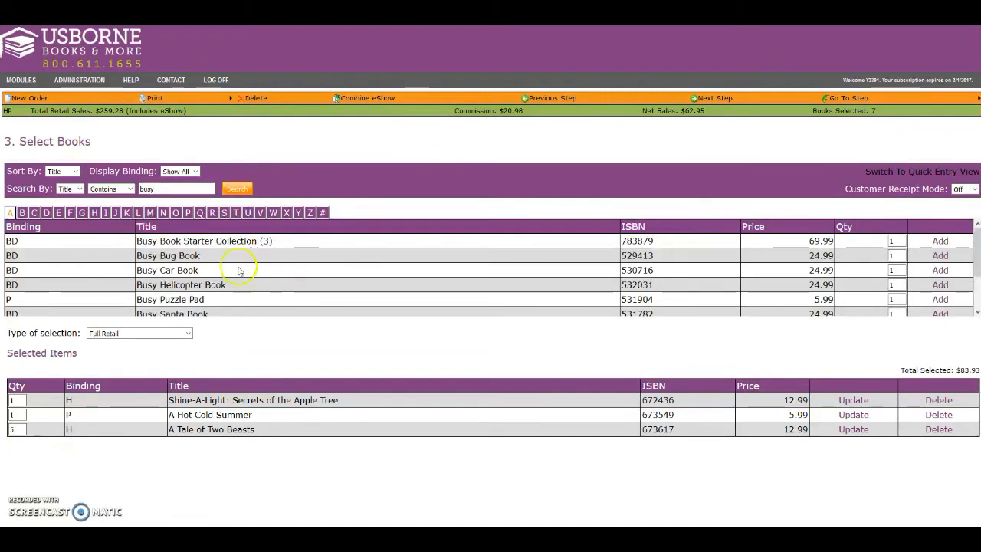
left_click_drag(899, 241, 881, 242)
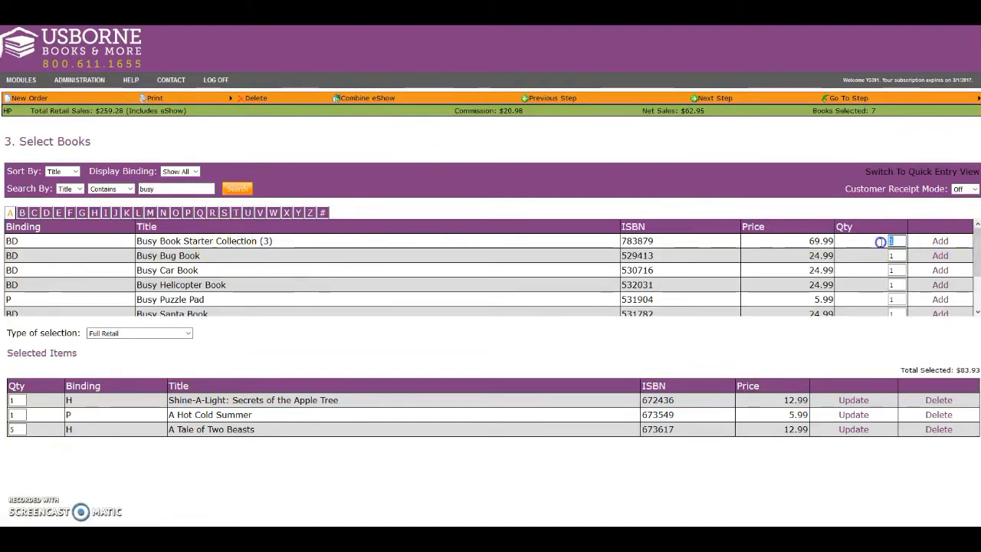
type("4")
left_click(940, 242)
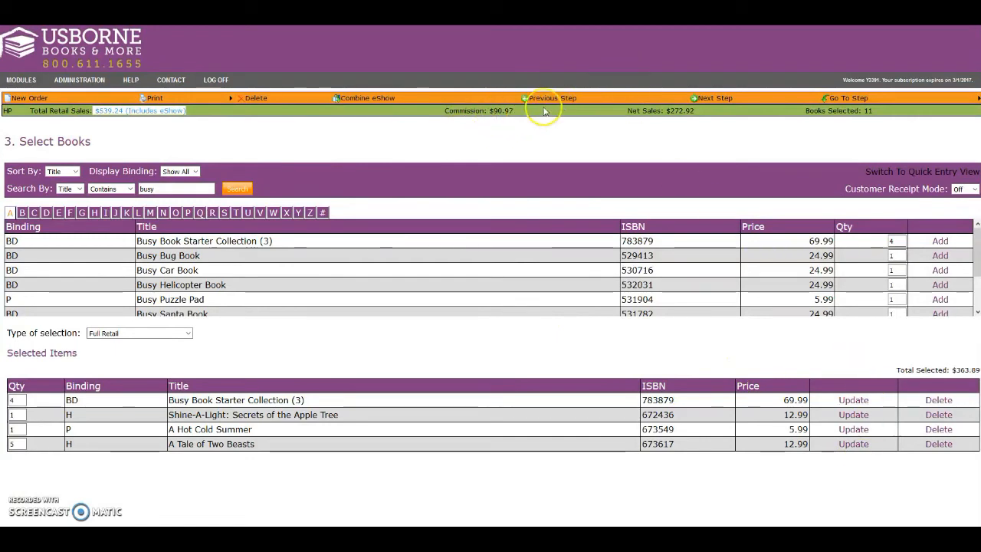
Step: Review the order's commission and net sales figures
left_click_drag(514, 112, 444, 112)
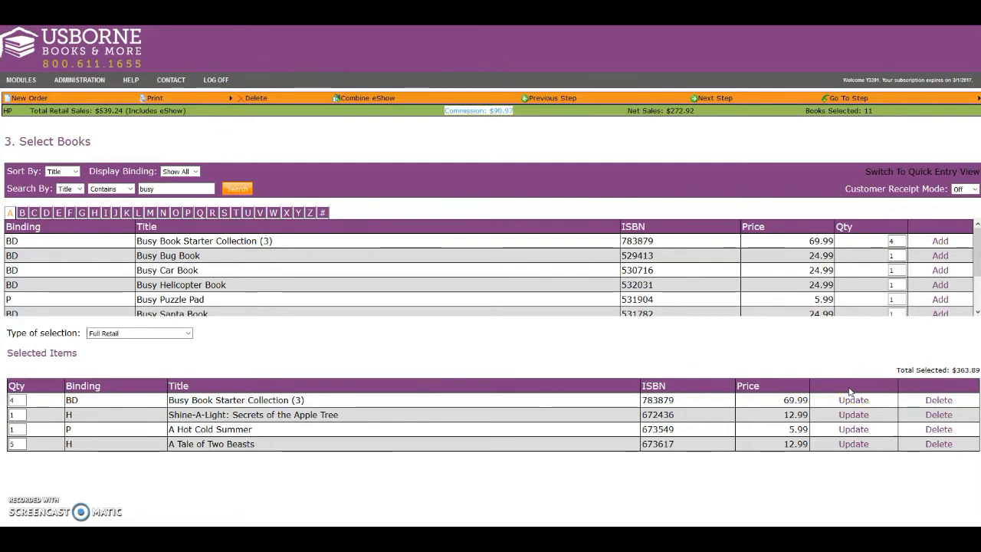
left_click_drag(696, 111, 628, 113)
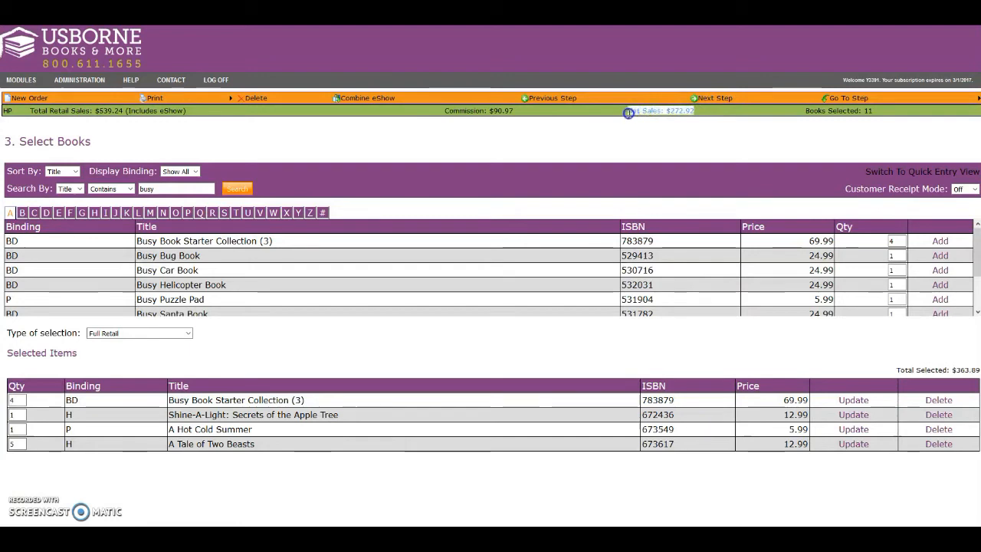
left_click_drag(690, 111, 694, 111)
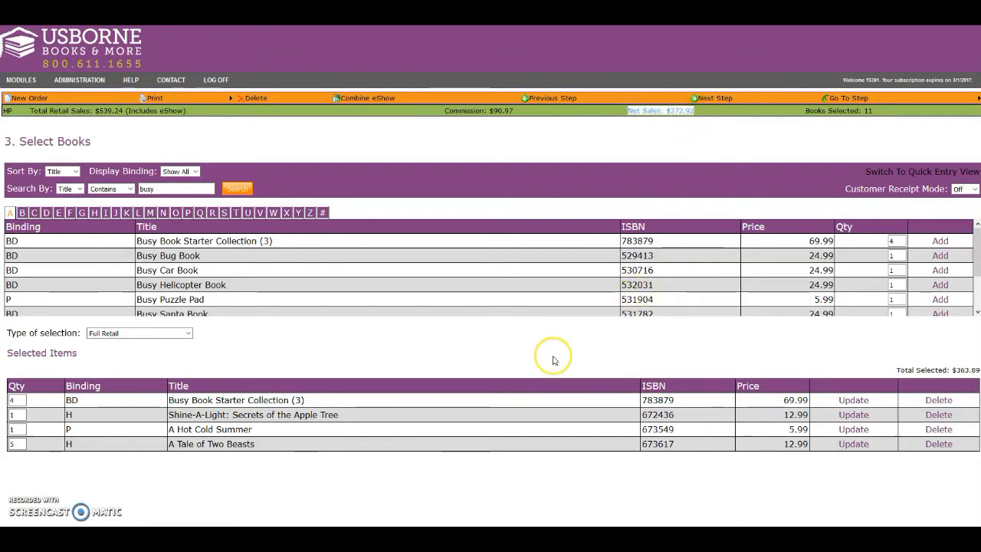
left_click(398, 327)
Step: Change the type of selection to Free Host Rewards, search again for "busy" and add one Busy Book Starter Collection (3)
scroll(403, 327, "down", 1)
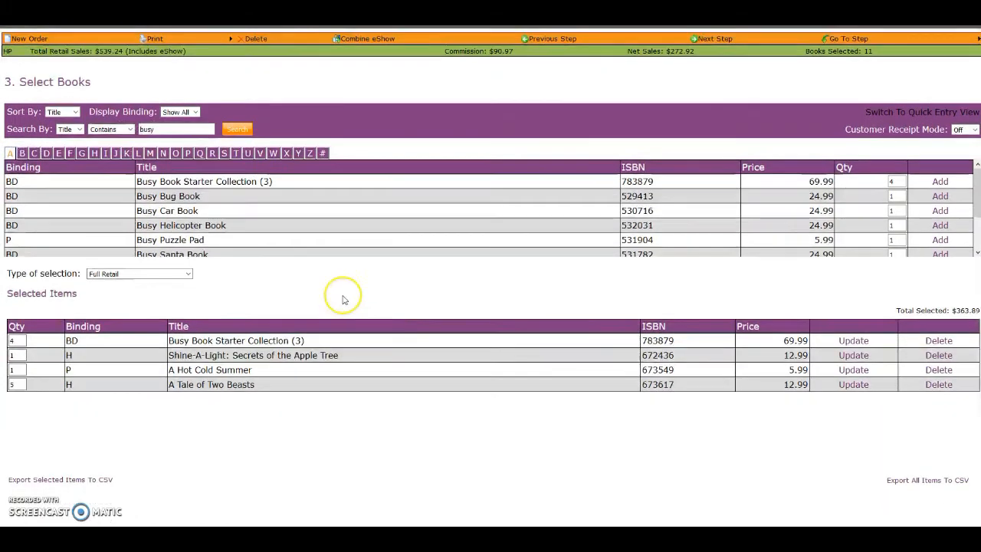
left_click(188, 274)
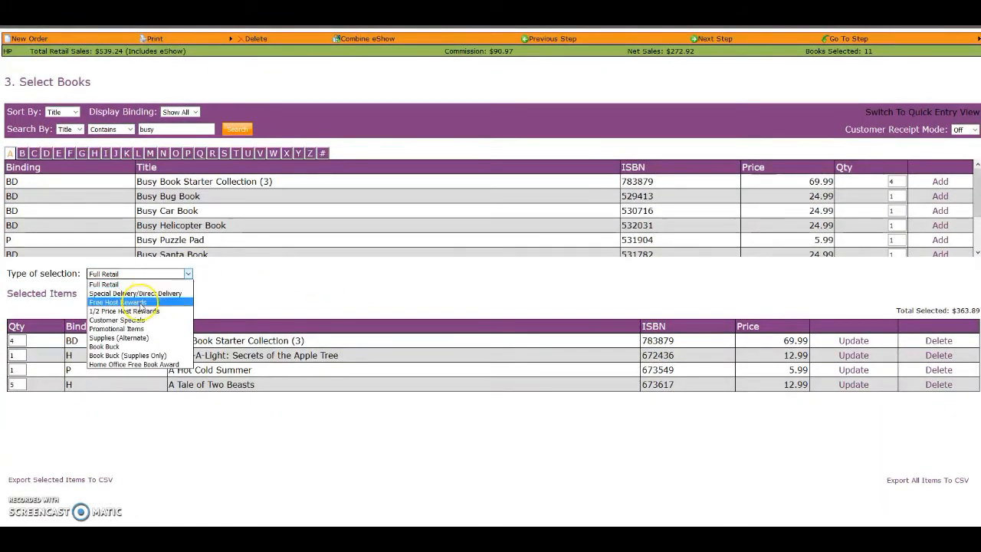
left_click(140, 304)
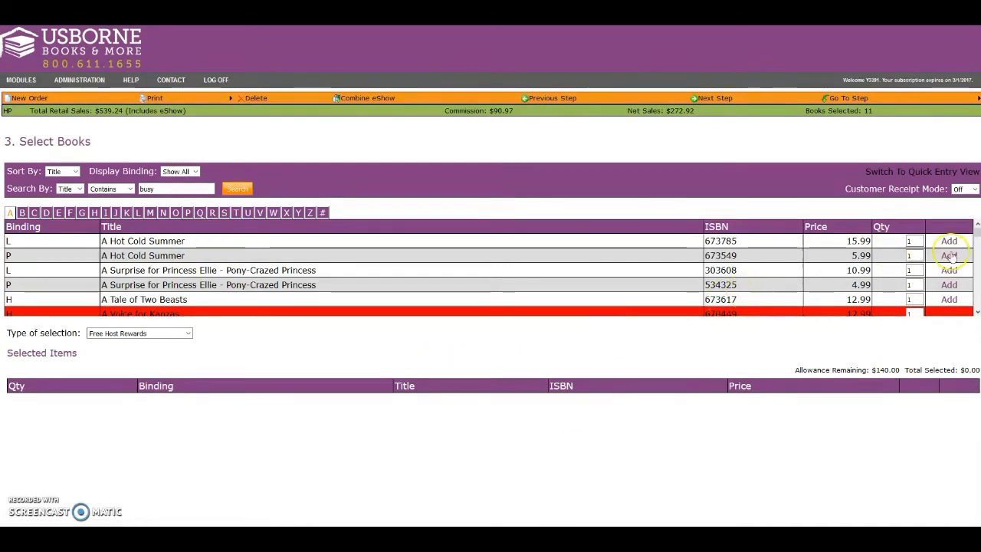
double_click(916, 241)
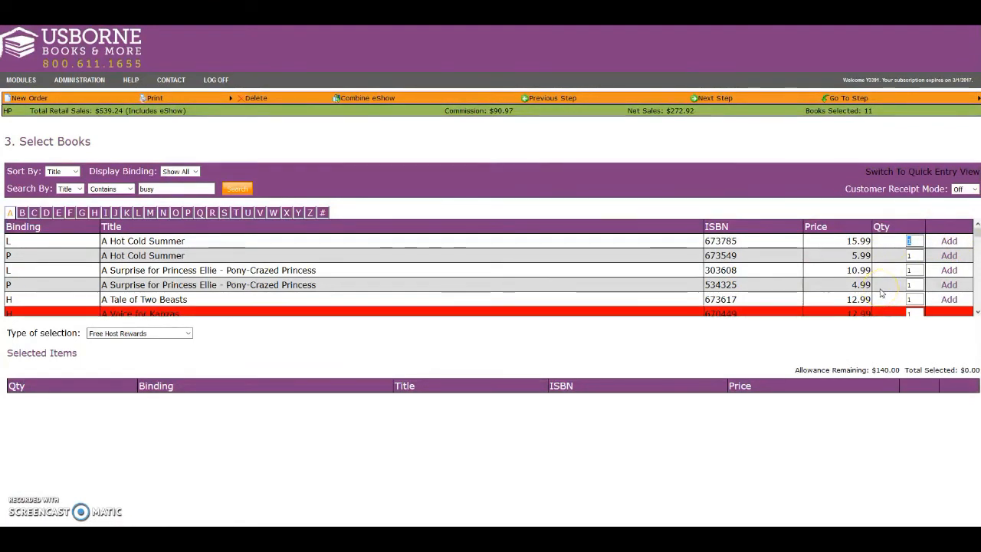
left_click(237, 188)
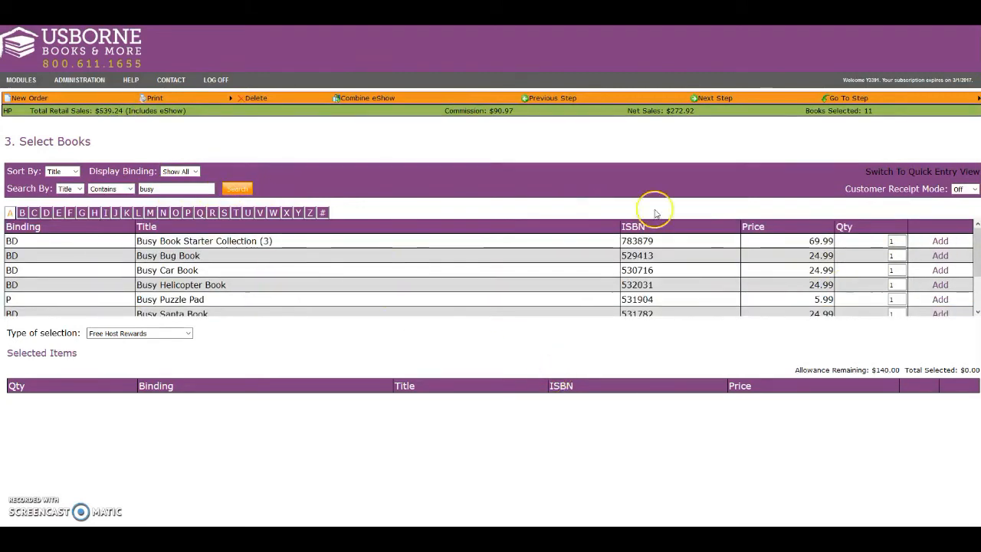
left_click(940, 240)
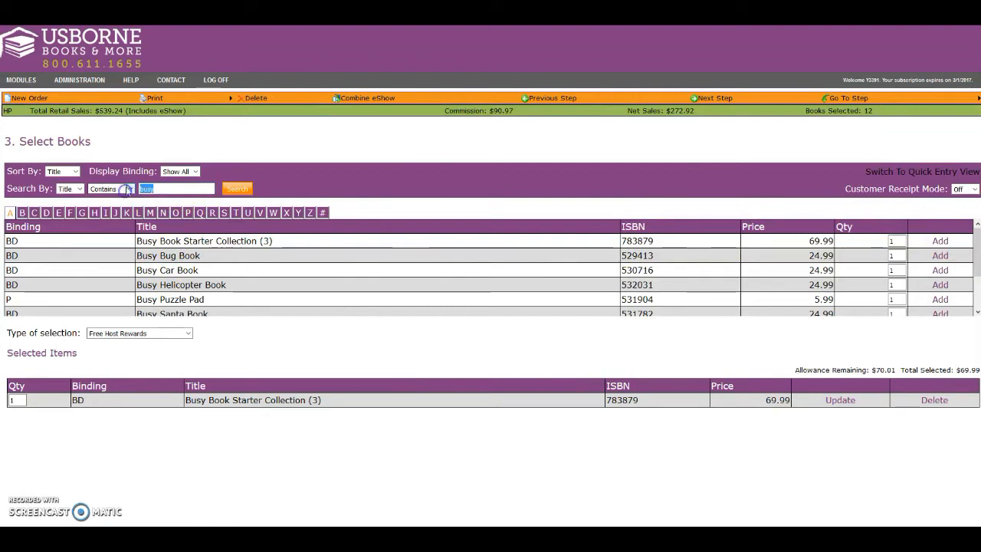
Step: Search titles for "collection" and add one Billie B Mysteries Complete Library Collection (6) to the free host rewards
type("collection")
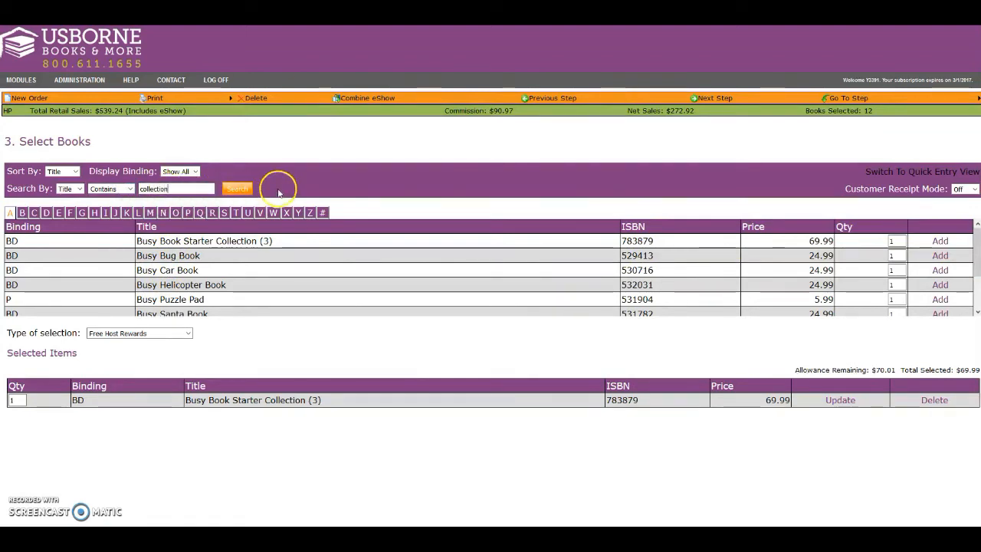
left_click(237, 189)
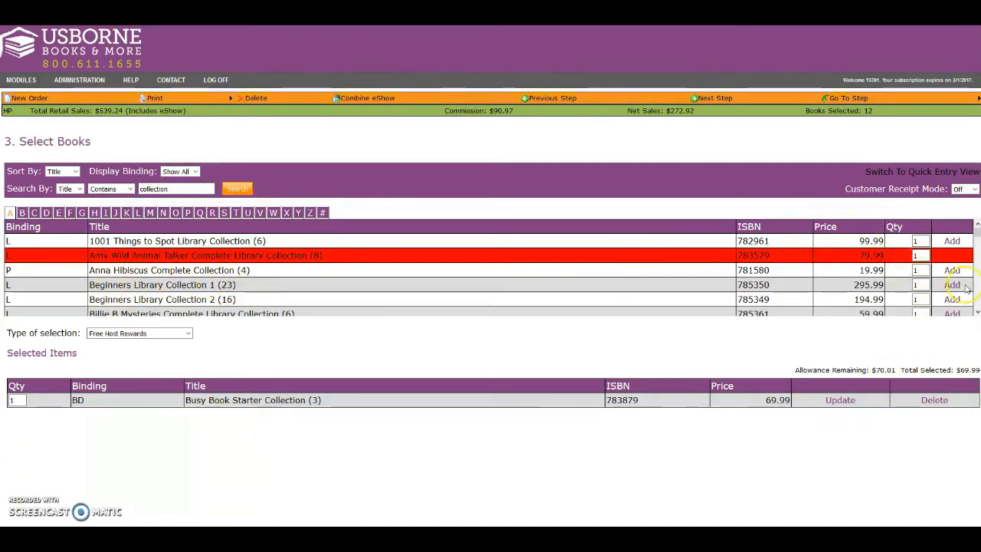
scroll(874, 265, "down", 2)
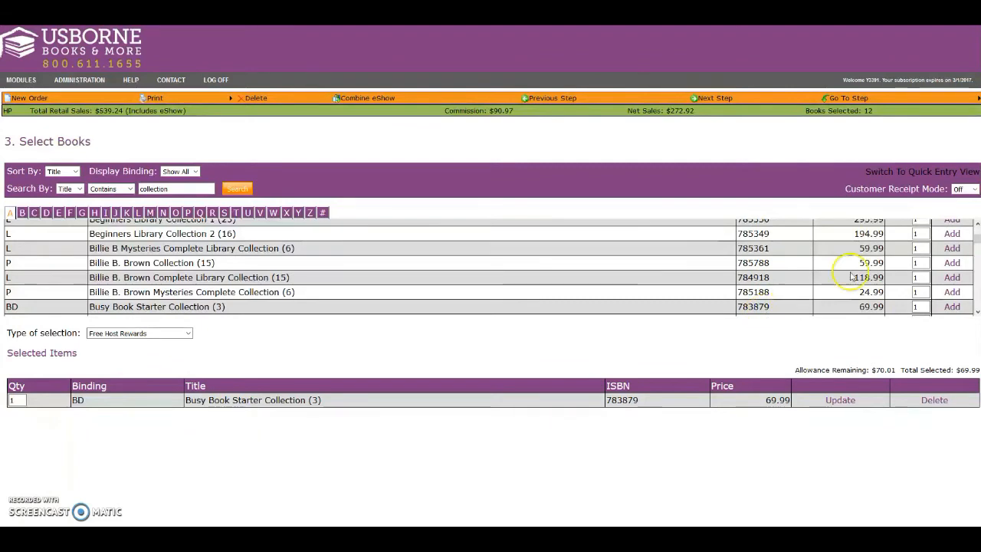
left_click(951, 249)
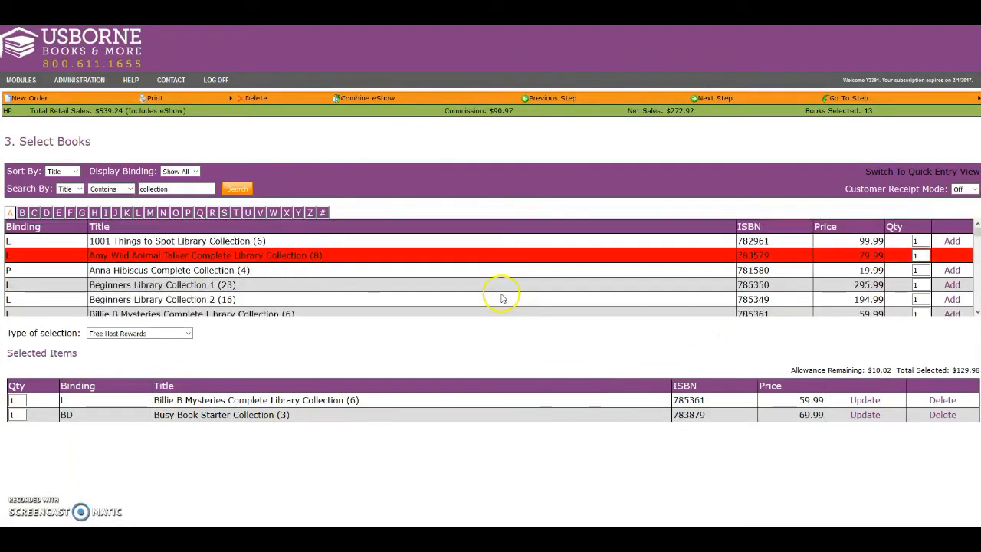
Step: Search titles for "muddle" and add one Muddle and Match Jobs to the free host rewards
left_click_drag(181, 190, 112, 190)
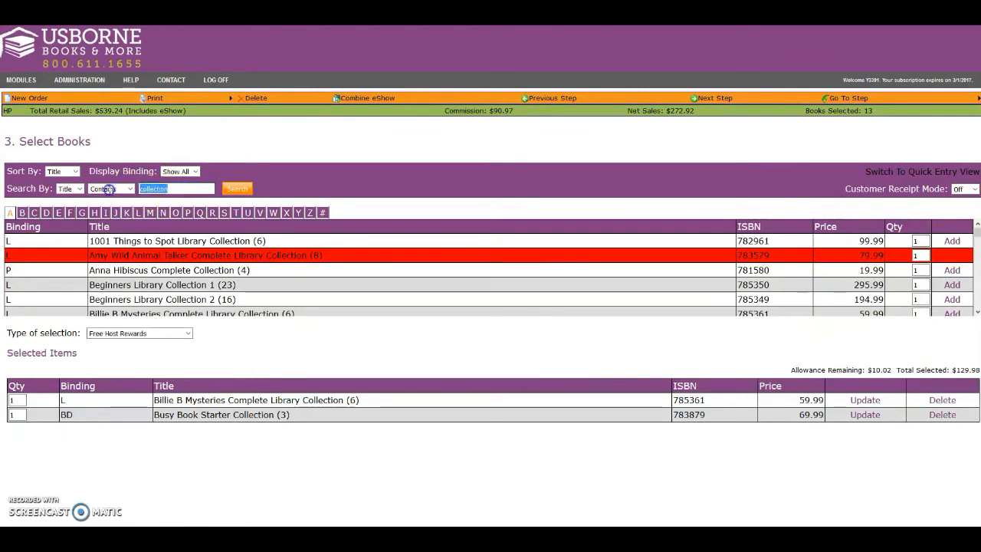
type("muddle")
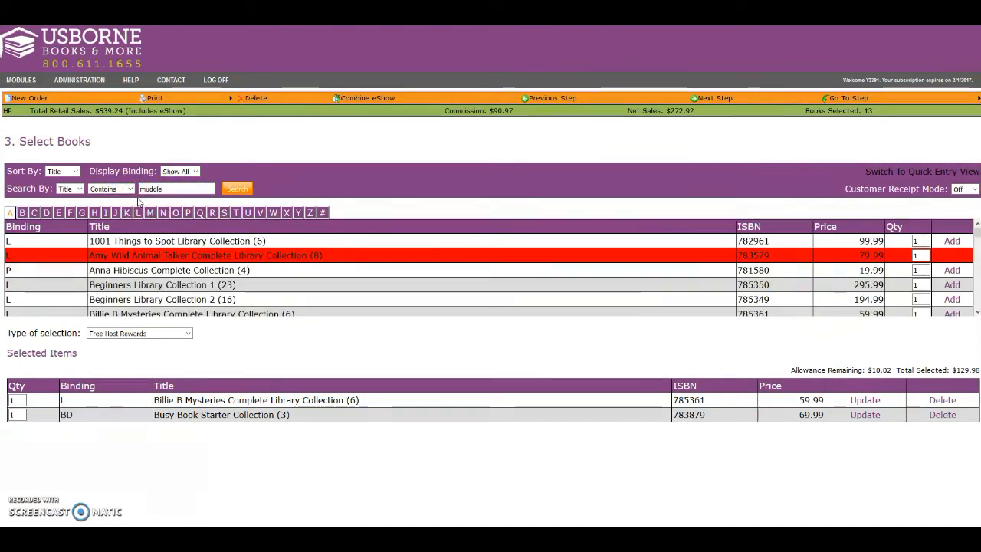
key("Return")
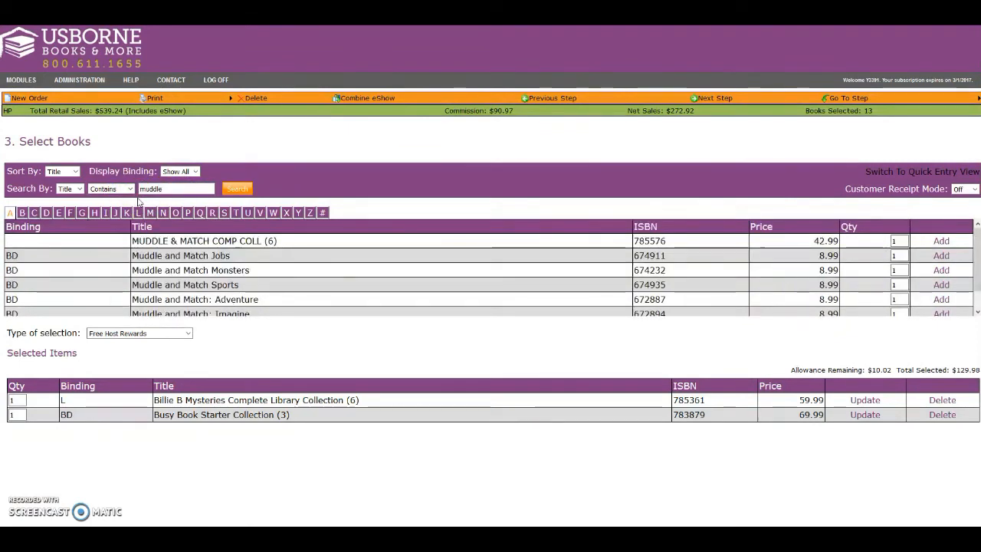
left_click(941, 255)
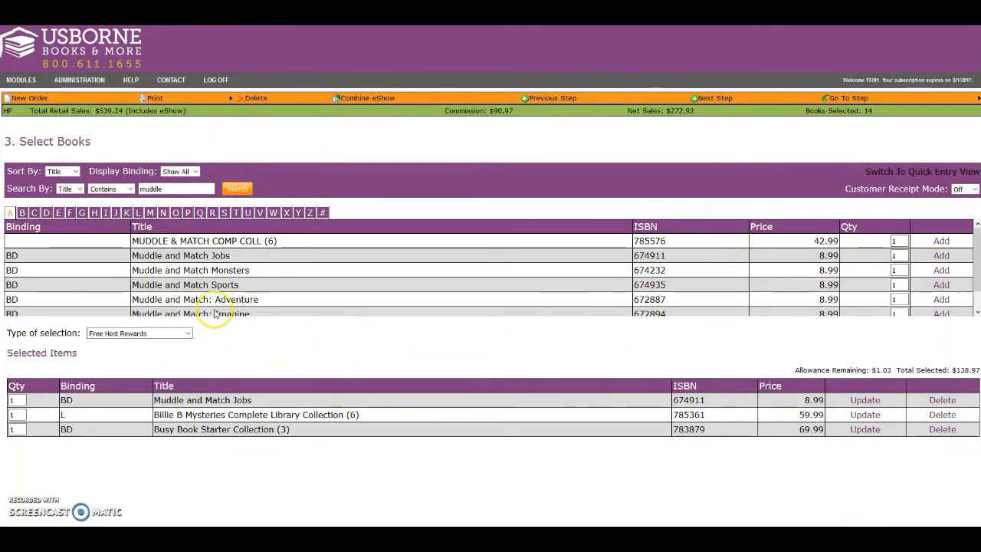
Step: Change the type of selection to 1/2 Price Host Rewards and add A Hot Cold Summer: one in binding P and two in binding L
left_click(188, 333)
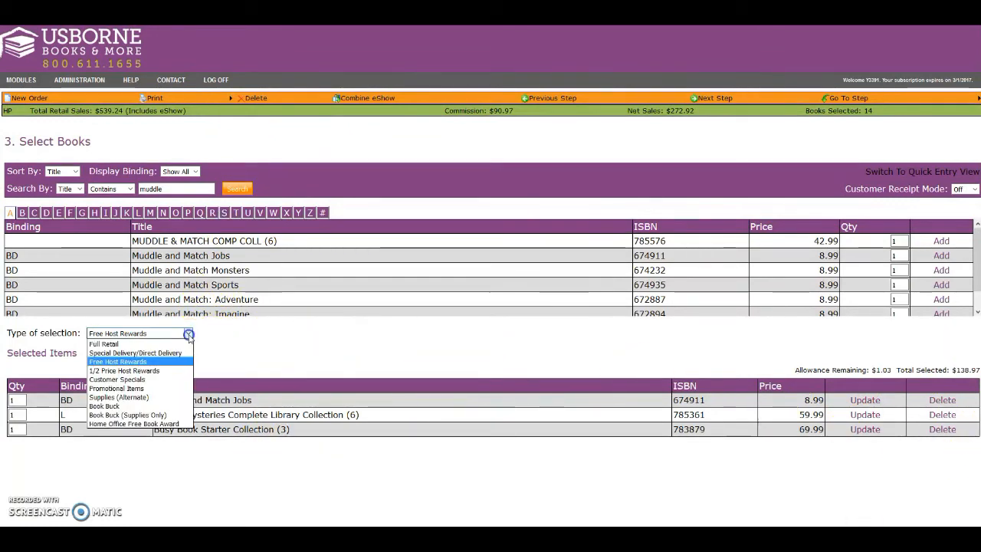
left_click(151, 371)
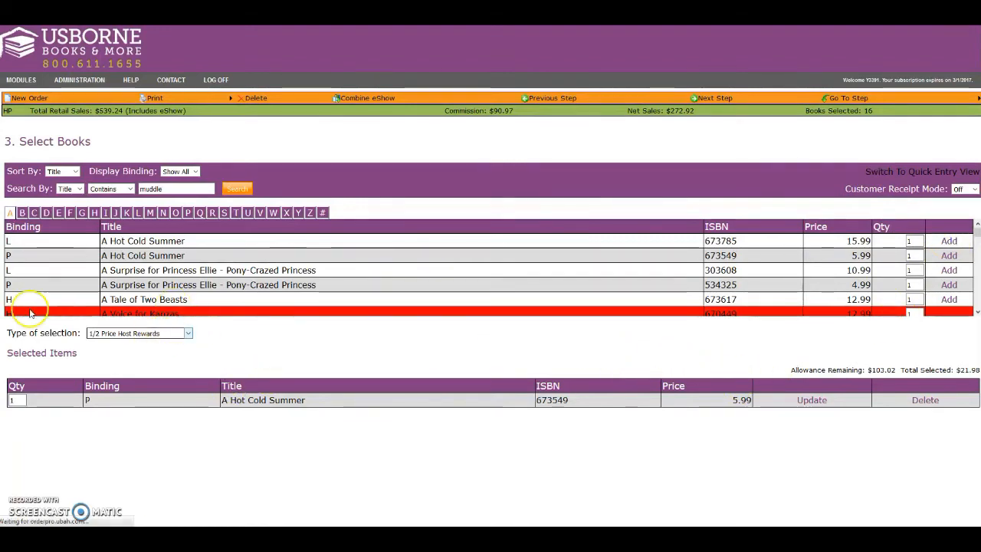
Step: Add one Secrets of the Apple Tree under Customer Specials and return the type of selection to 1/2 Price Host Rewards
left_click(188, 332)
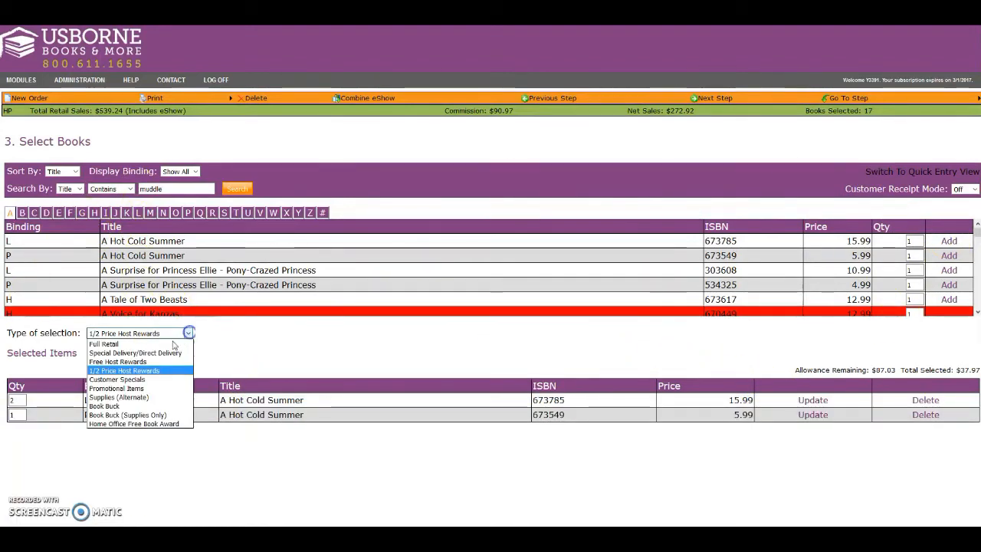
left_click(126, 379)
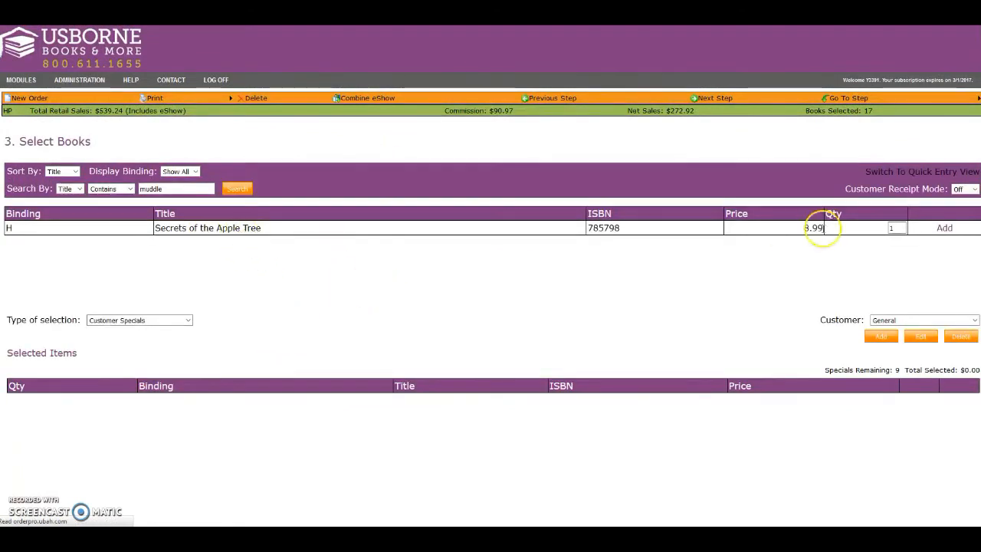
left_click(945, 229)
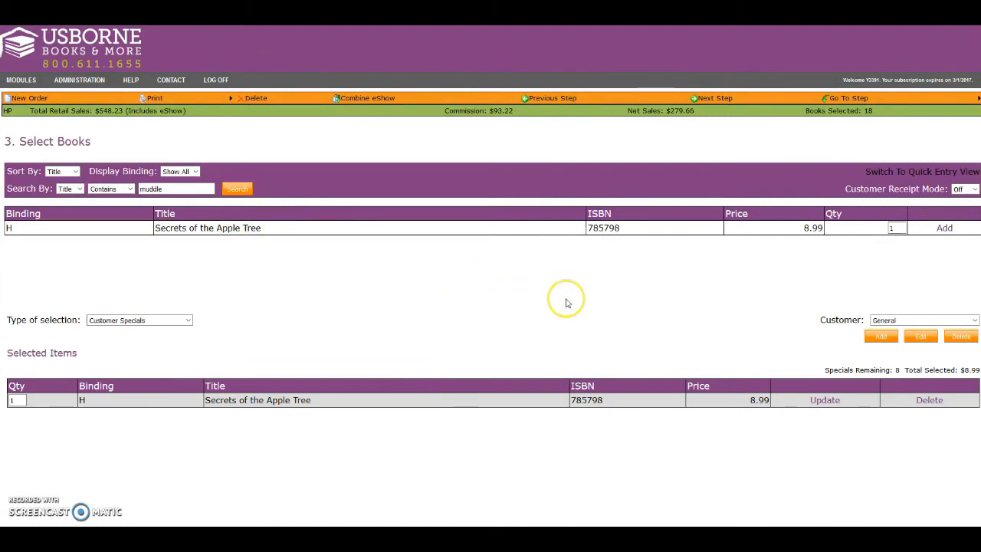
left_click(188, 320)
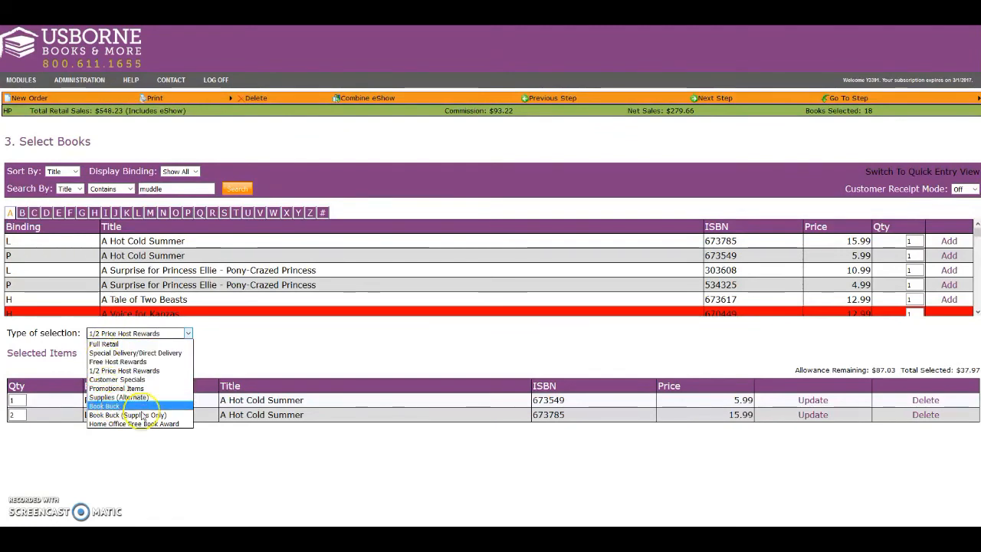
left_click(256, 357)
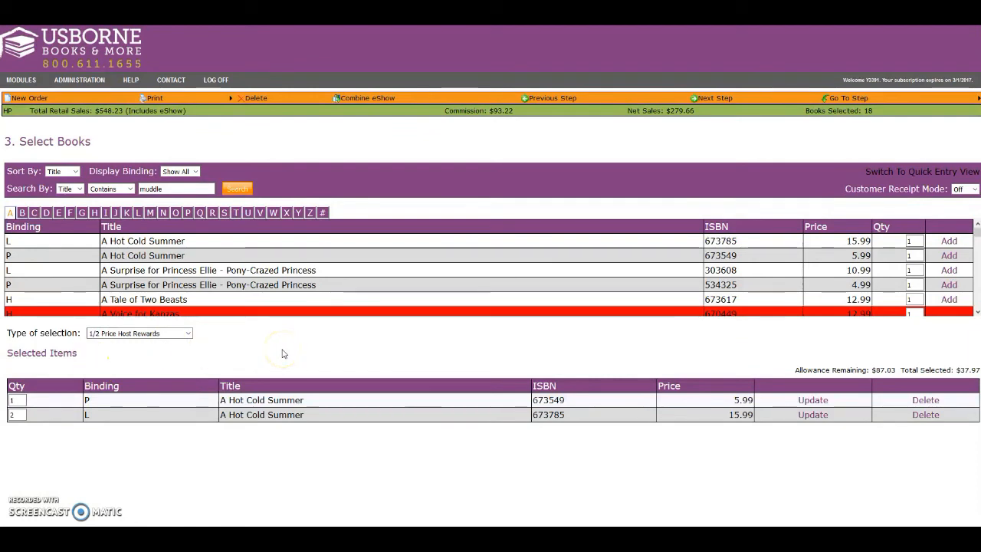
Step: Proceed to the Order Summary and examine the hostess worksheet, shipping, commission and total due
left_click(713, 99)
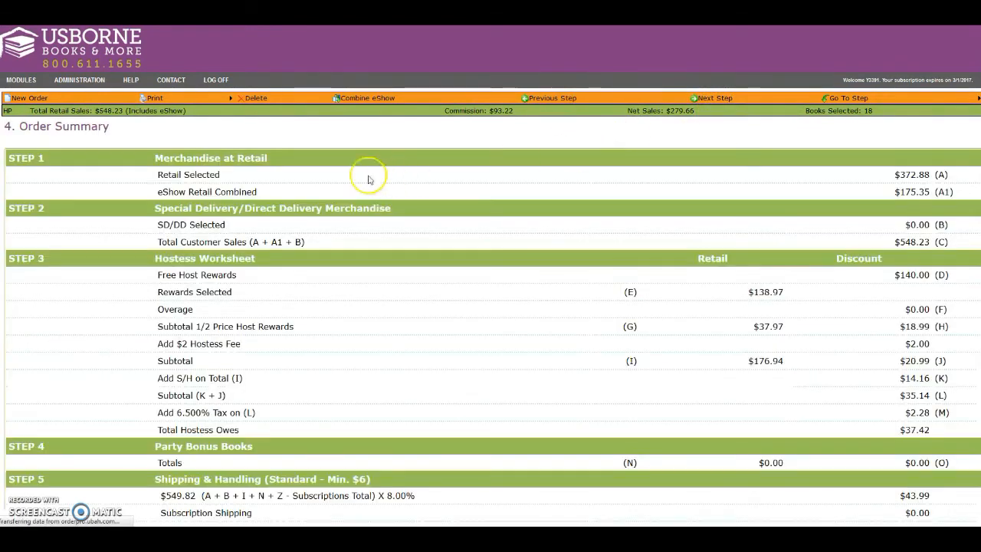
scroll(778, 272, "down", 10)
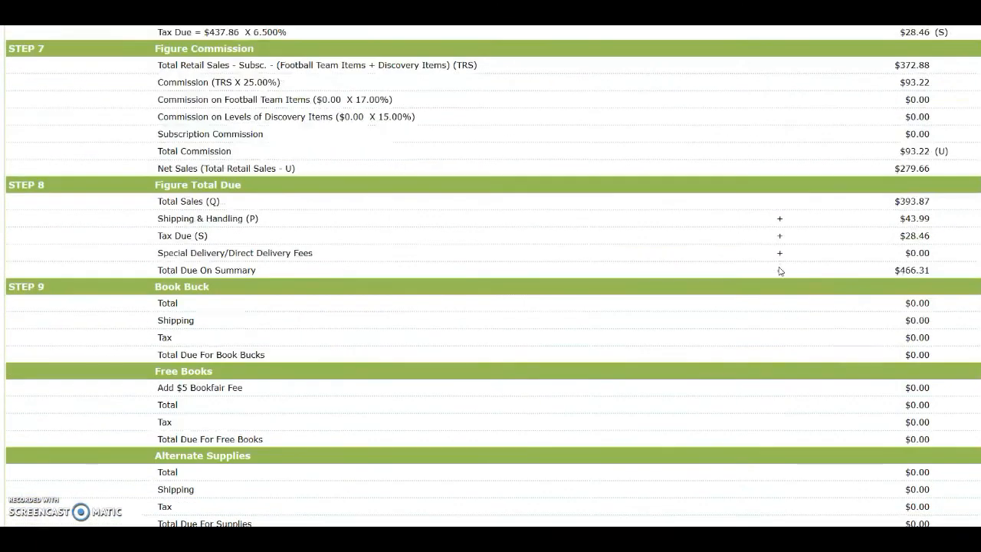
scroll(780, 270, "up", 10)
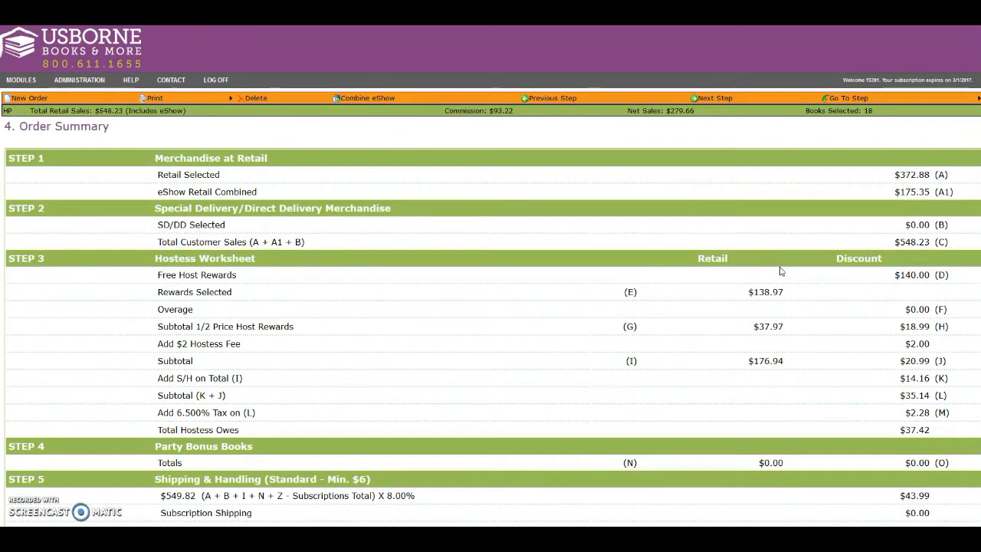
scroll(780, 270, "down", 10)
scroll(781, 271, "up", 10)
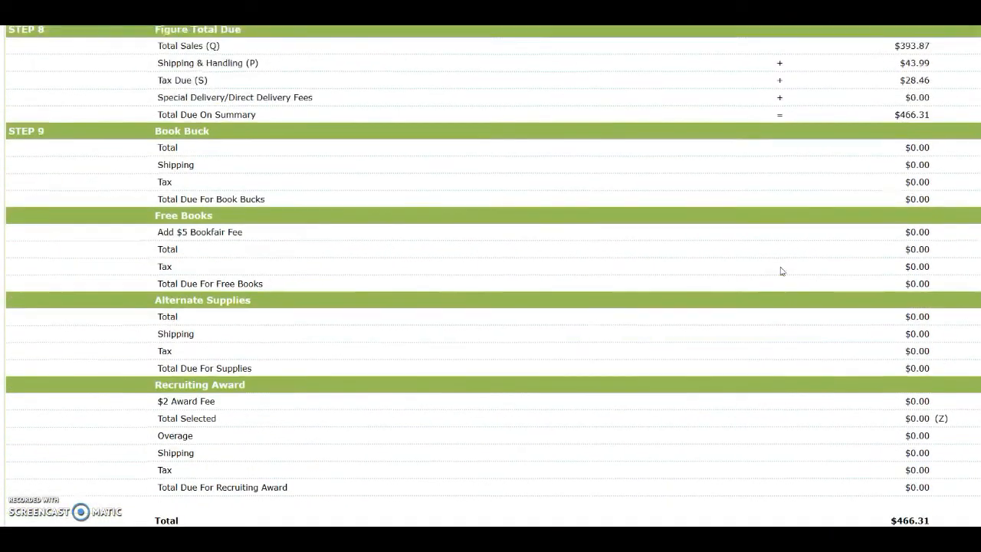
scroll(783, 267, "up", 2)
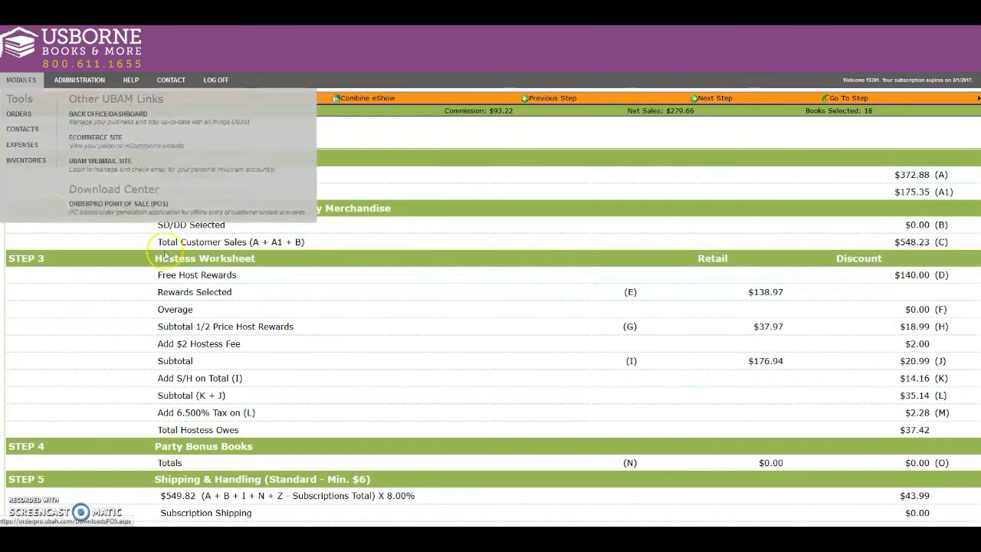
scroll(885, 307, "down", 10)
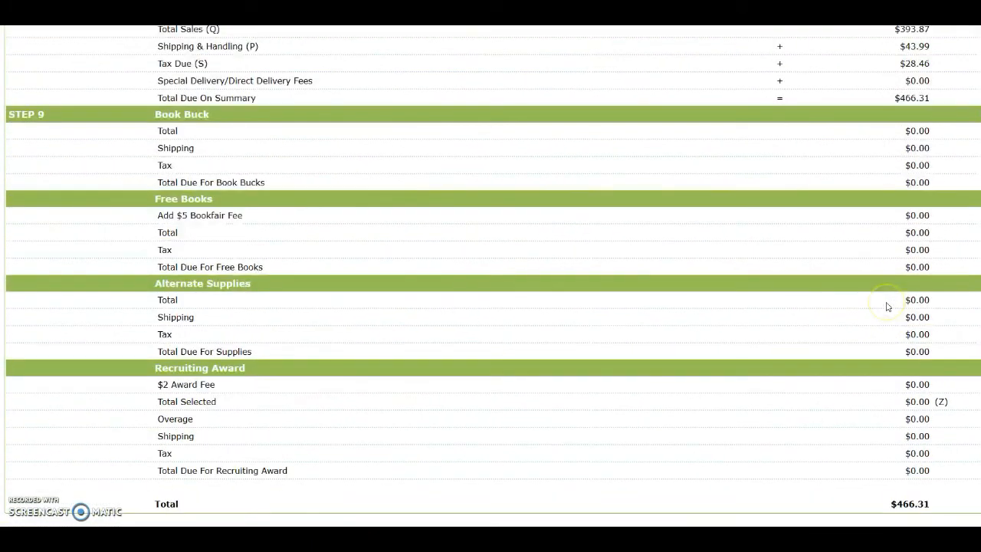
scroll(887, 307, "up", 10)
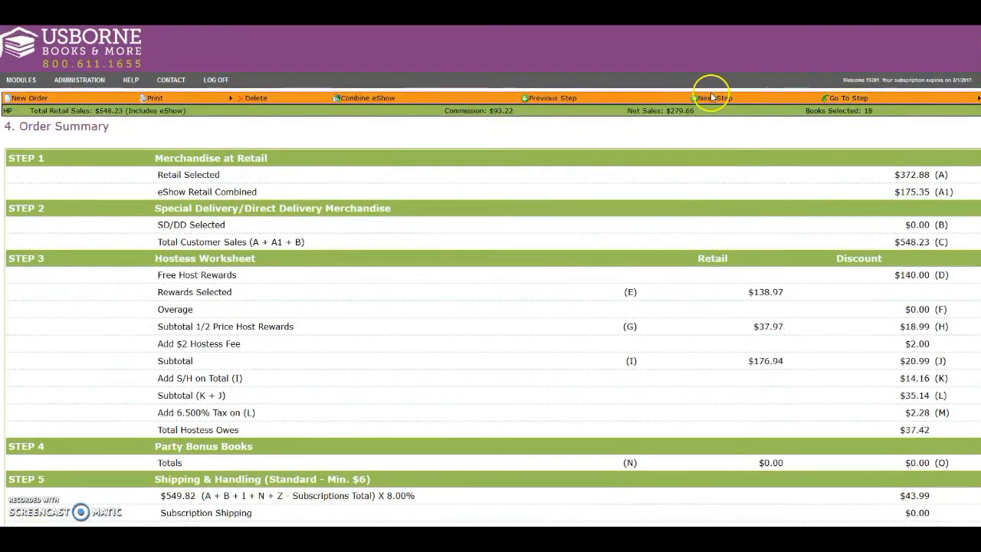
Step: Proceed to the Payment Summary and examine the consultant payment fields and the blank form for a new customer payment
left_click(706, 99)
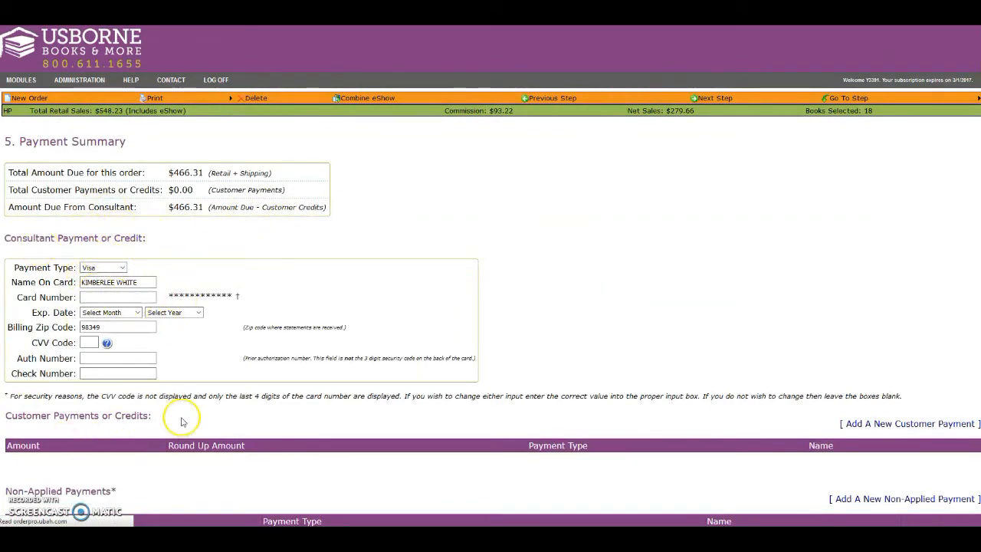
scroll(215, 421, "down", 3)
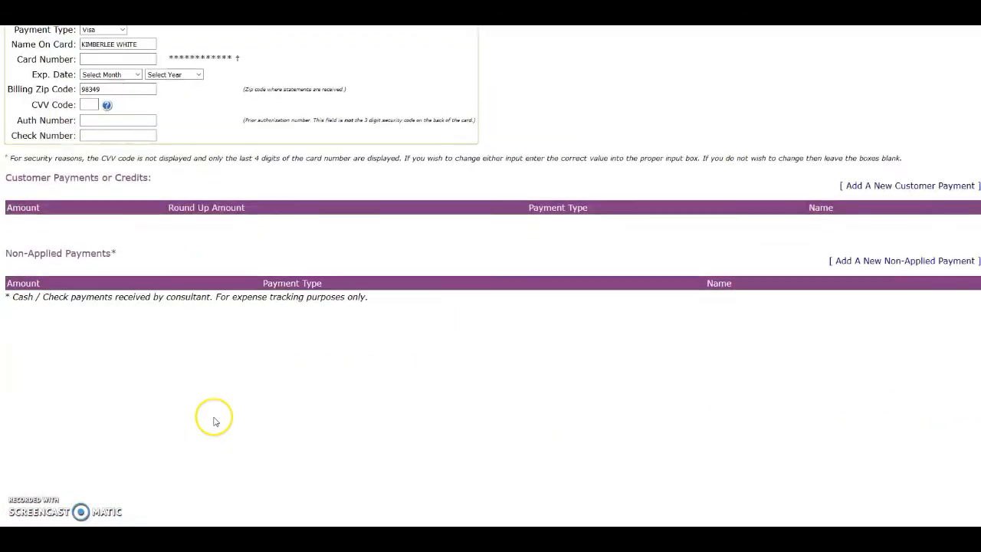
left_click(923, 187)
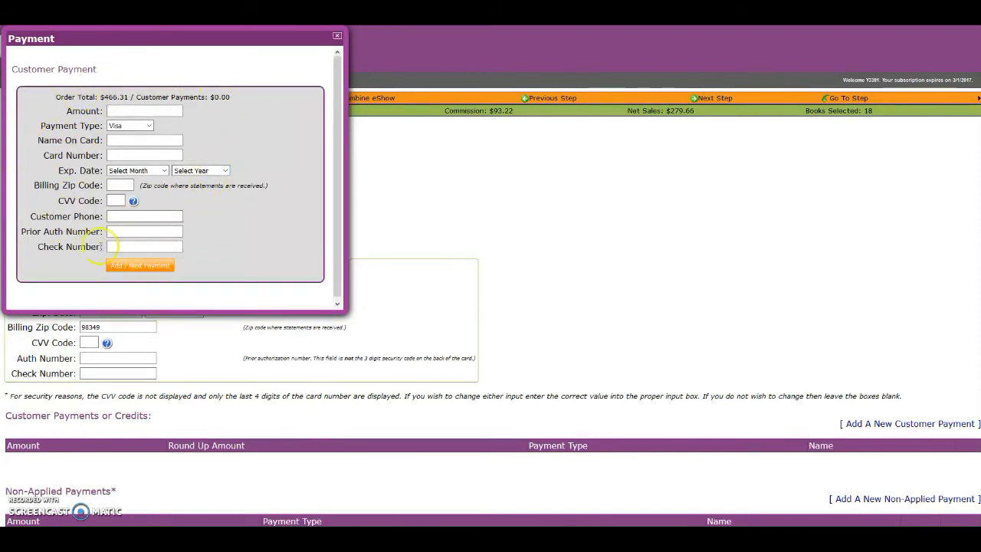
left_click(338, 38)
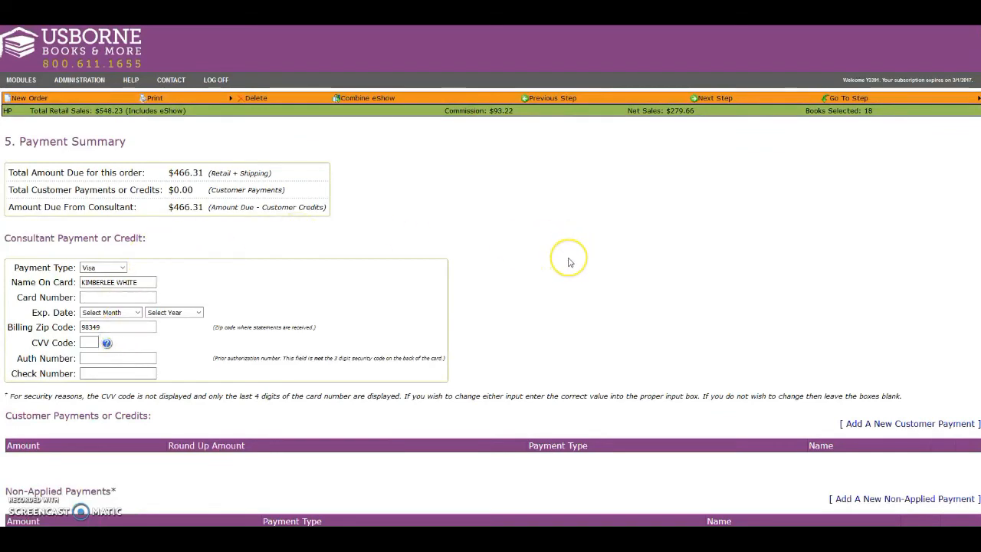
scroll(569, 262, "down", 3)
scroll(570, 262, "up", 3)
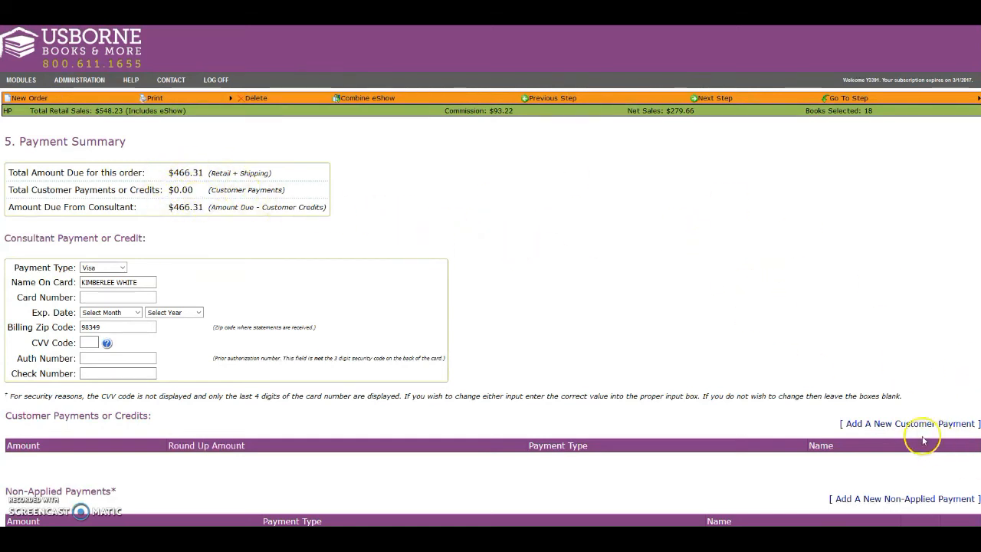
left_click(878, 426)
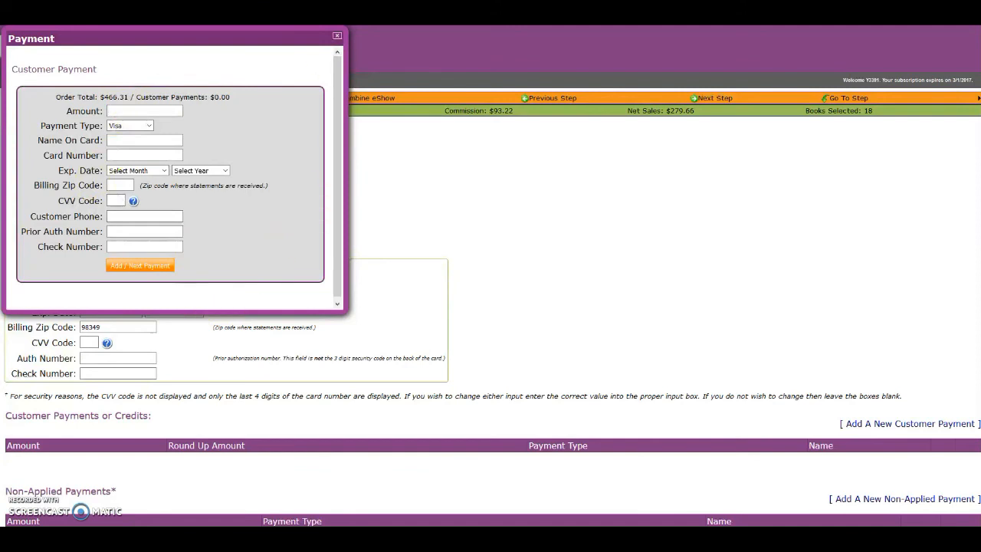
left_click(337, 36)
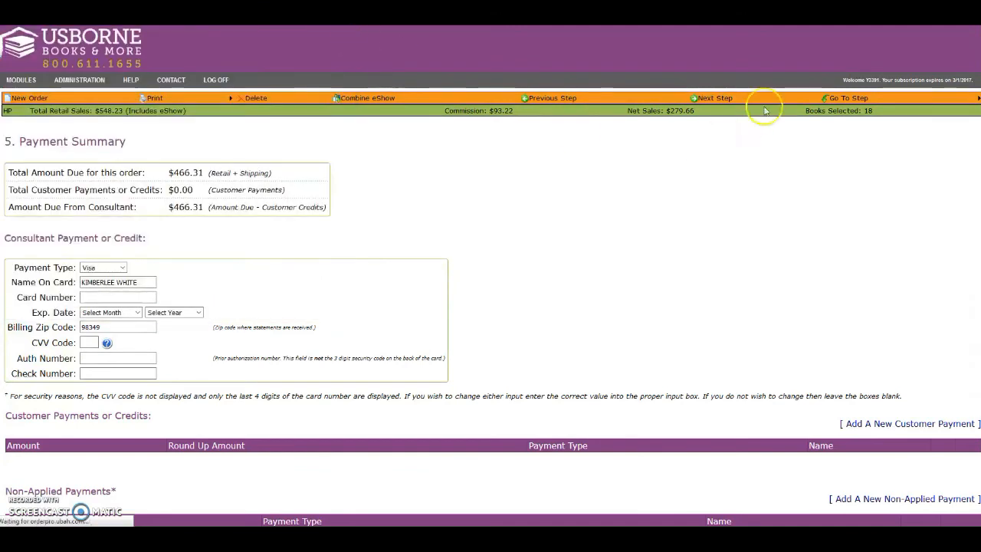
Step: Proceed to the Final Review, have the order reviewed for mistakes and close the review results
left_click(725, 100)
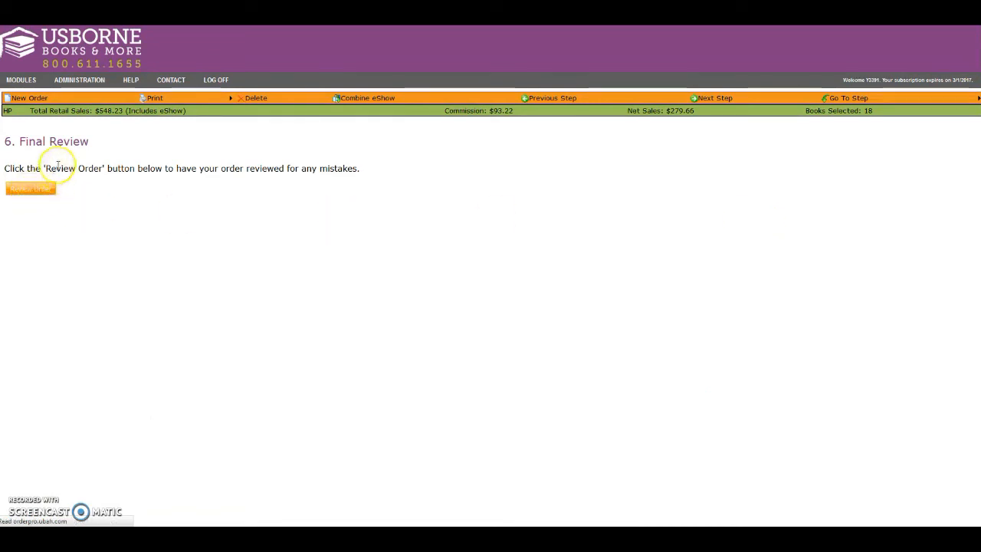
left_click(31, 189)
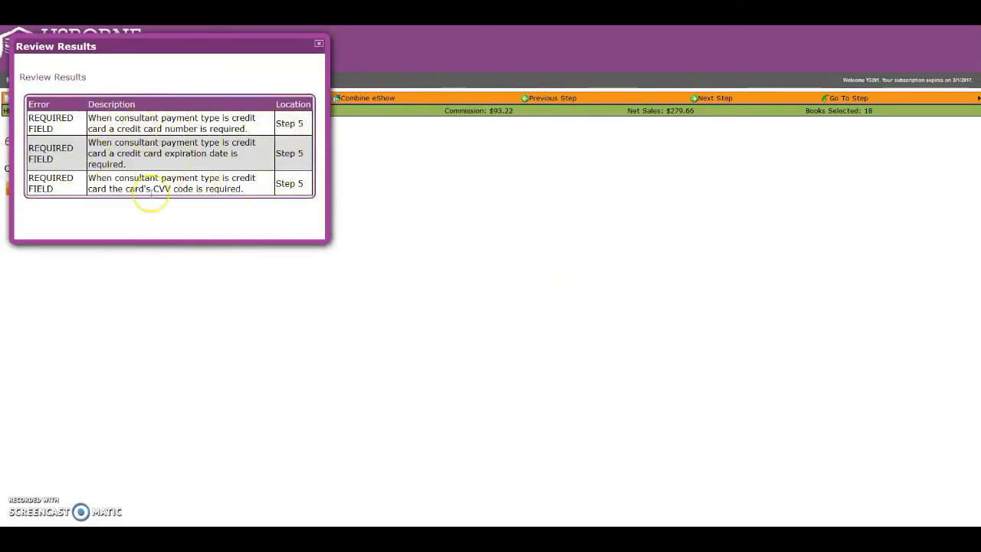
left_click(318, 44)
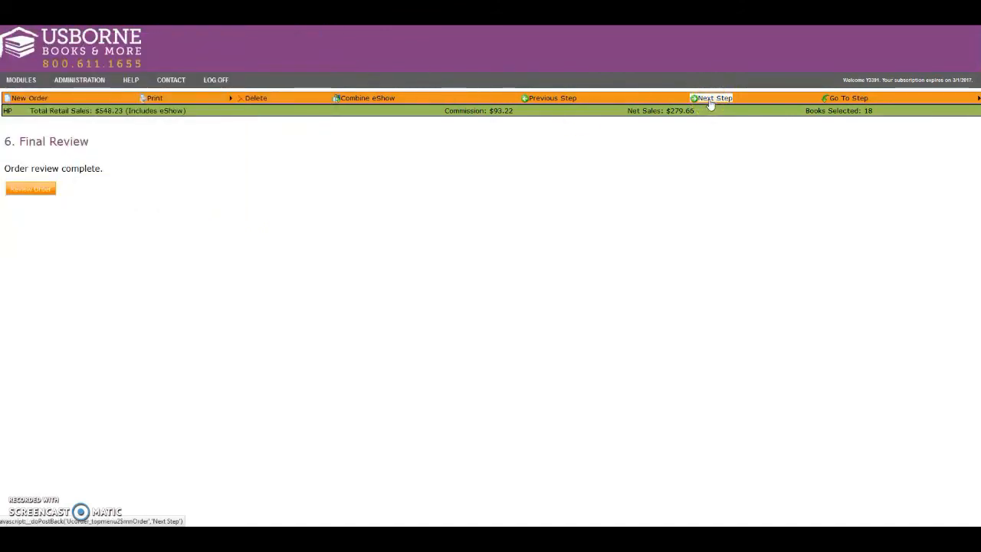
left_click(711, 100)
left_click(564, 100)
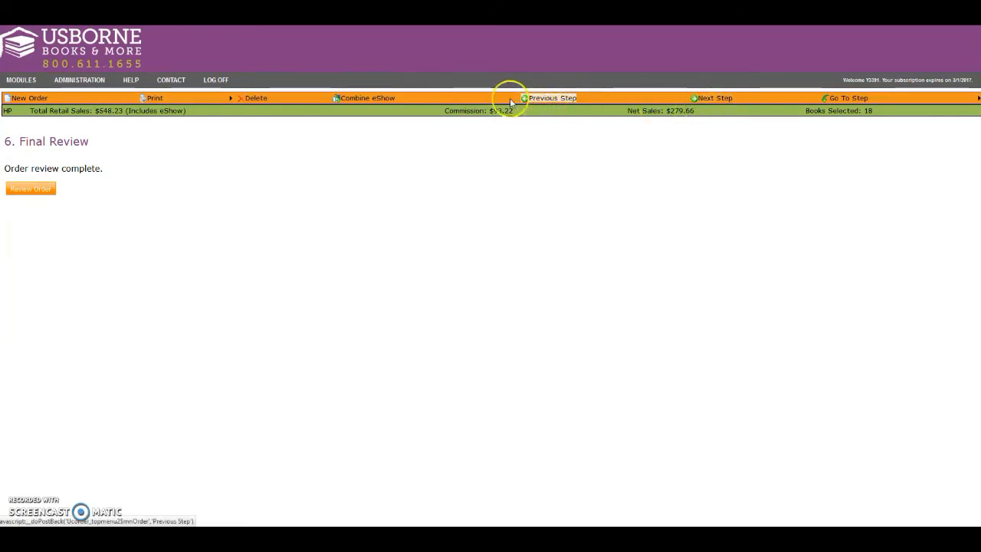
mouse_move(847, 98)
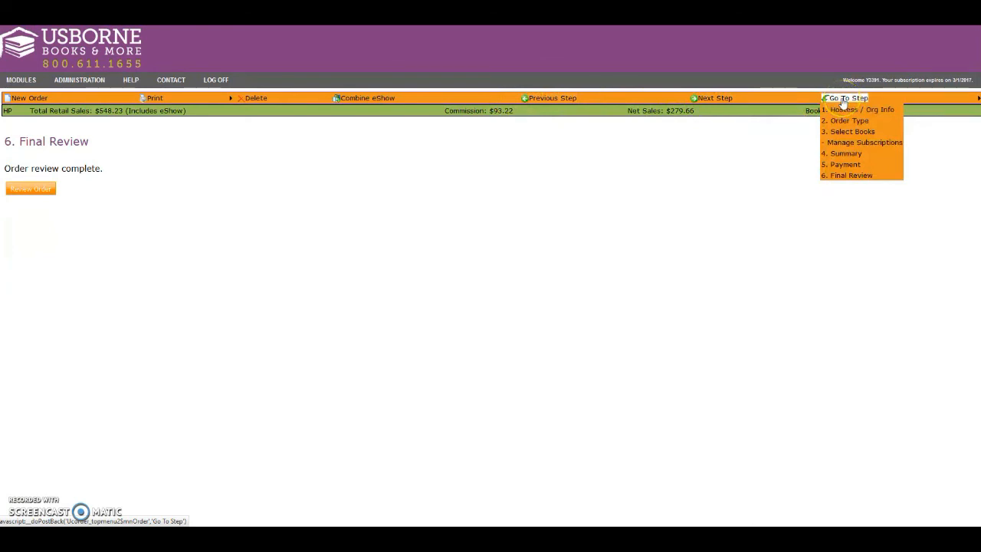